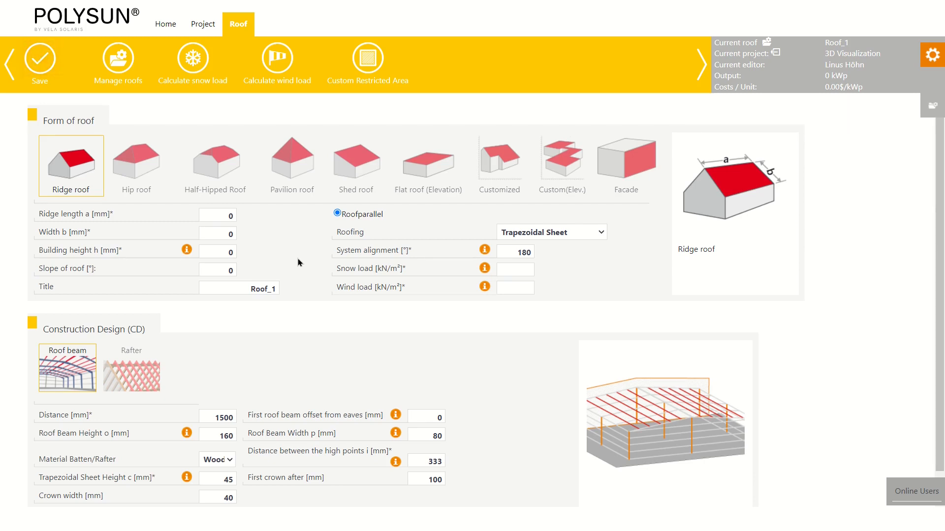
Step: Choose the Custom(Elev.) roof form and set the building height to 10000 mm
{"action": "left_click", "coordinate": [566, 186]}
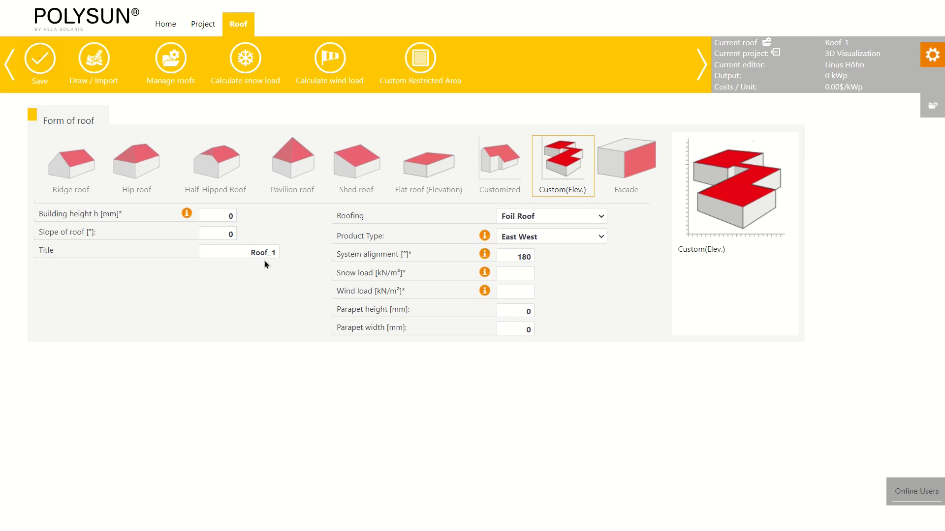
{"action": "left_click", "coordinate": [220, 217]}
{"action": "double_click", "coordinate": [228, 216]}
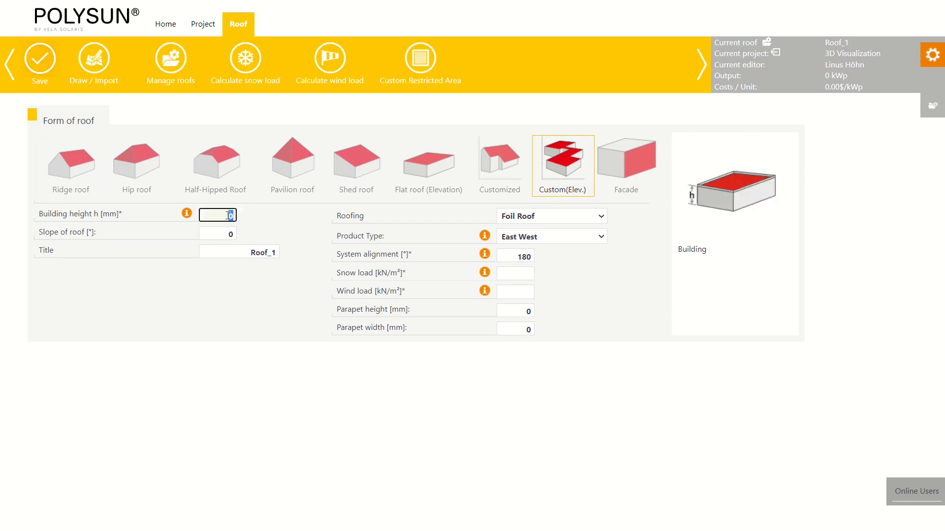
{"action": "key", "text": "BackSpace"}
{"action": "type", "text": "10000"}
{"action": "left_click", "coordinate": [286, 224]}
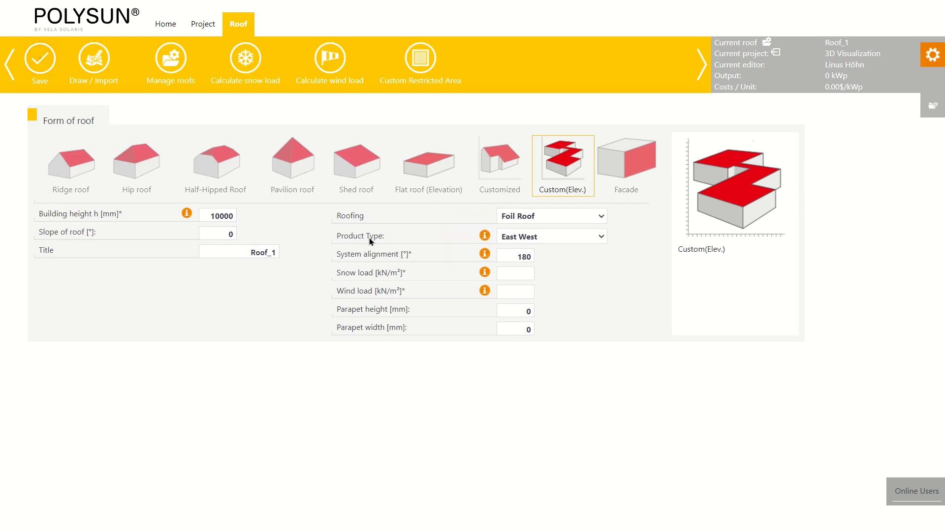
Step: Calculate the roof's snow load with the snow load zone Height +-0
{"action": "left_click", "coordinate": [517, 274]}
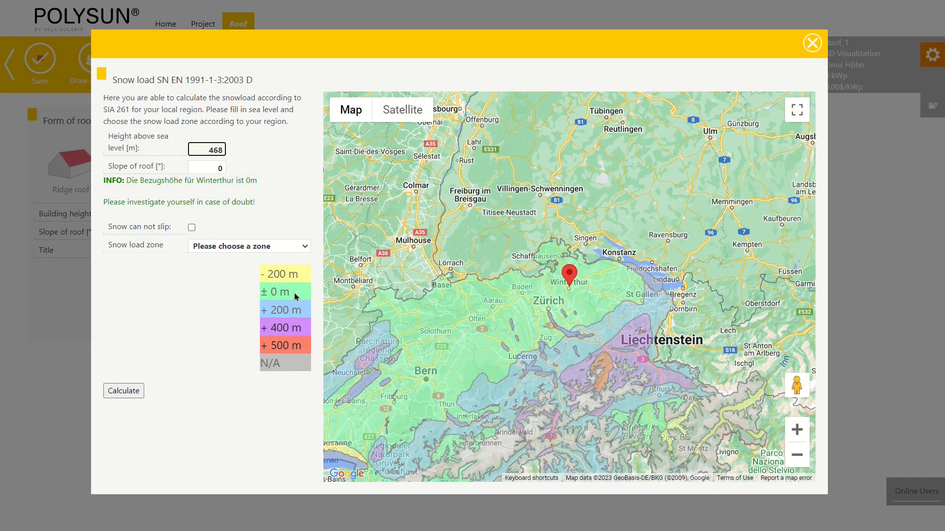
{"action": "left_click", "coordinate": [303, 250]}
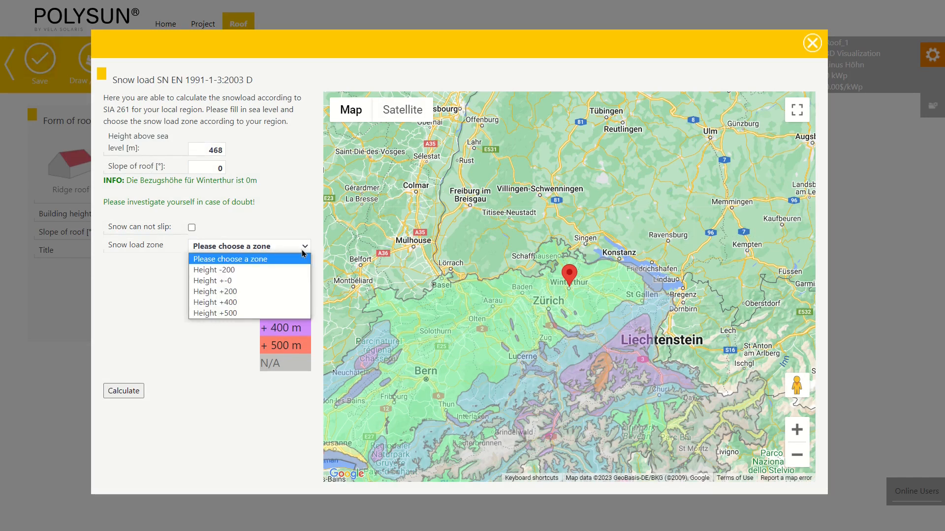
{"action": "left_click", "coordinate": [235, 282]}
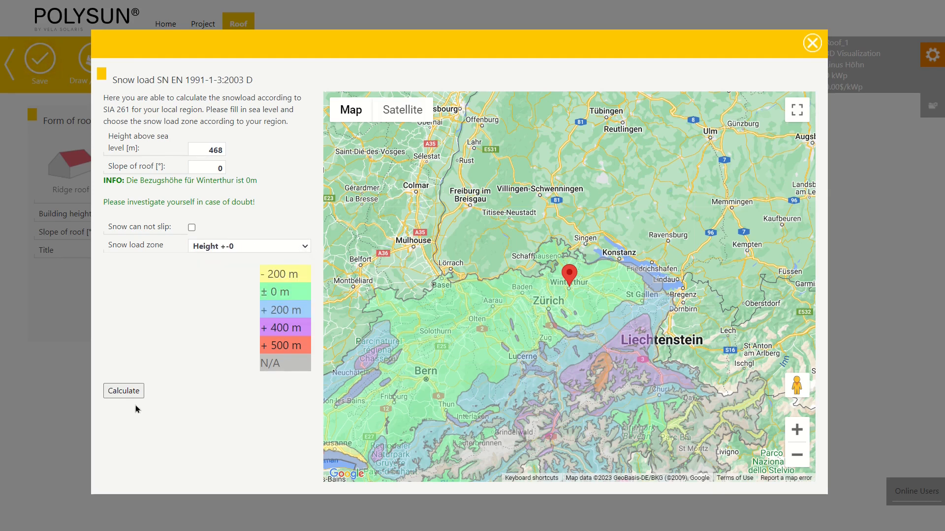
{"action": "left_click", "coordinate": [131, 392]}
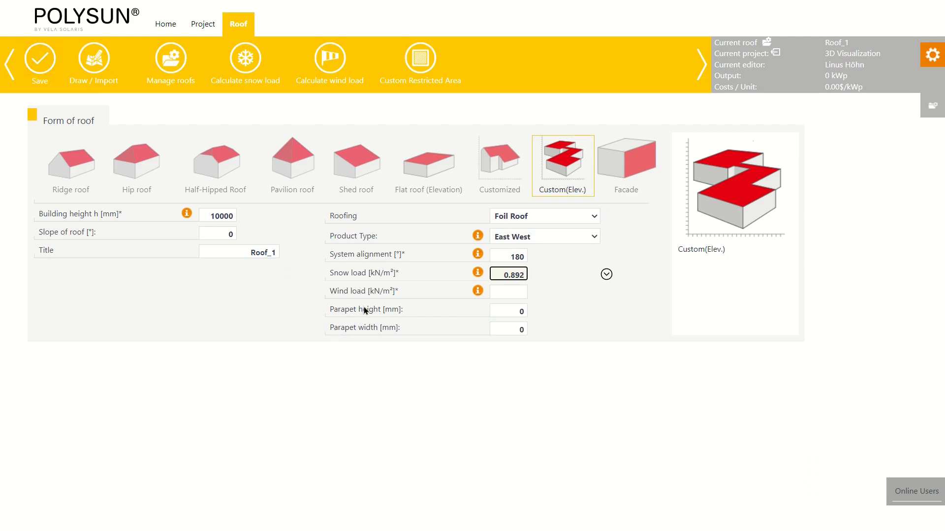
Step: Open the wind load calculation and set the reference dynamic pressure zone to Generally 1 (0,9 kN/m²)
{"action": "left_click", "coordinate": [515, 292]}
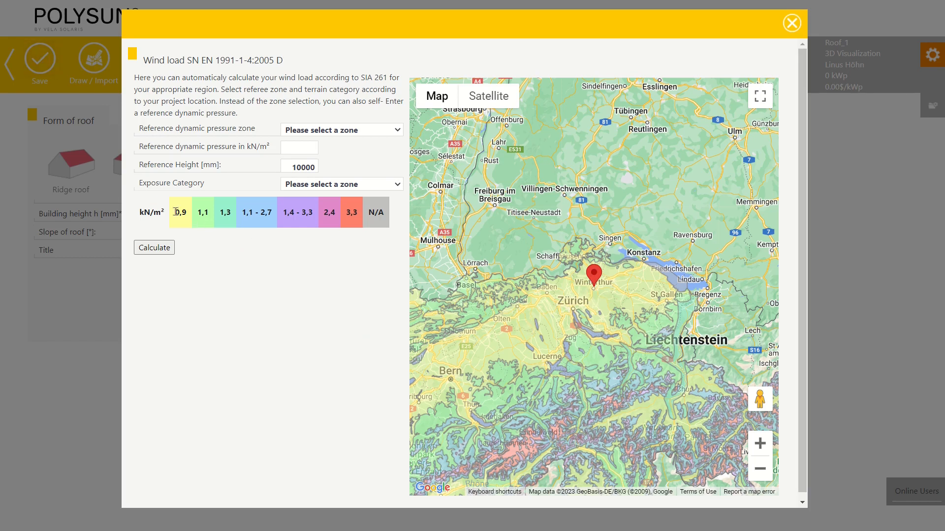
{"action": "left_click_drag", "start_coordinate": [175, 212], "coordinate": [187, 216]}
{"action": "left_click", "coordinate": [365, 152]}
{"action": "left_click", "coordinate": [395, 132]}
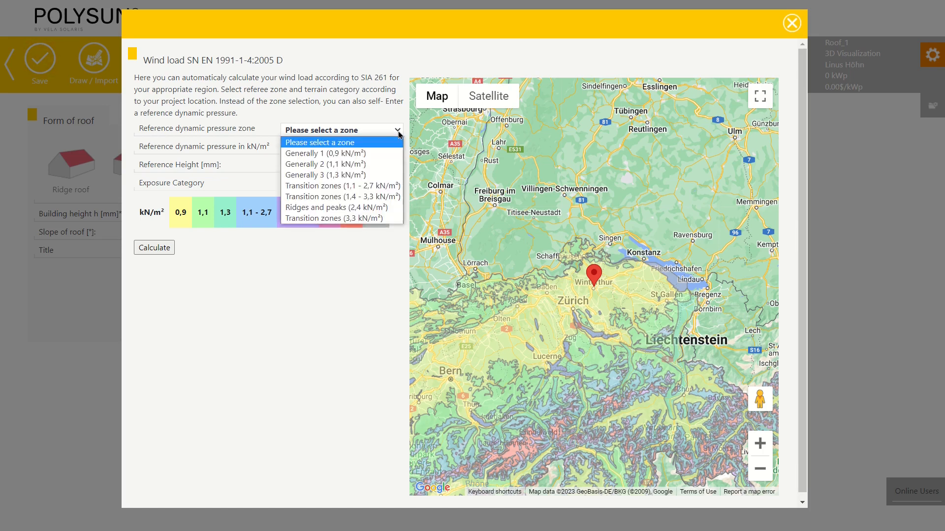
{"action": "left_click", "coordinate": [358, 156]}
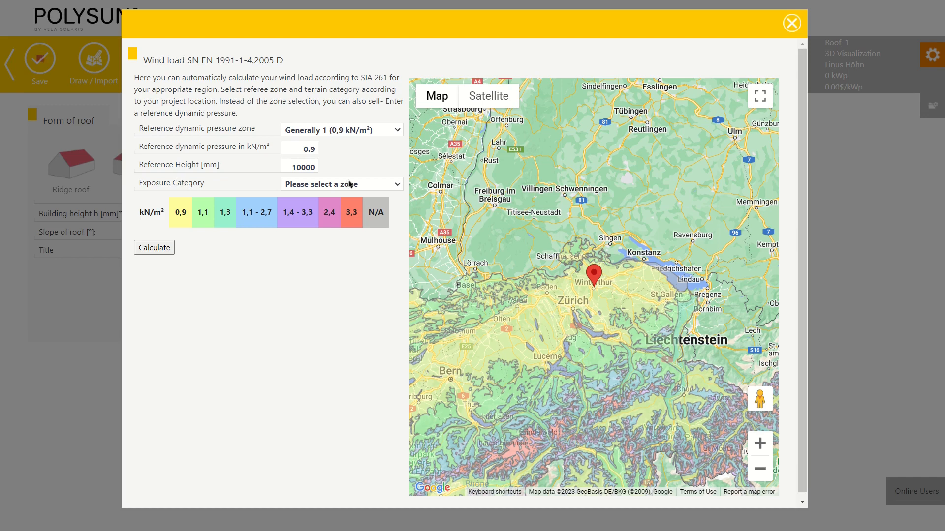
Step: Examine the terrain and buildings around the project marker in the satellite view of the wind load map
{"action": "left_click", "coordinate": [389, 185]}
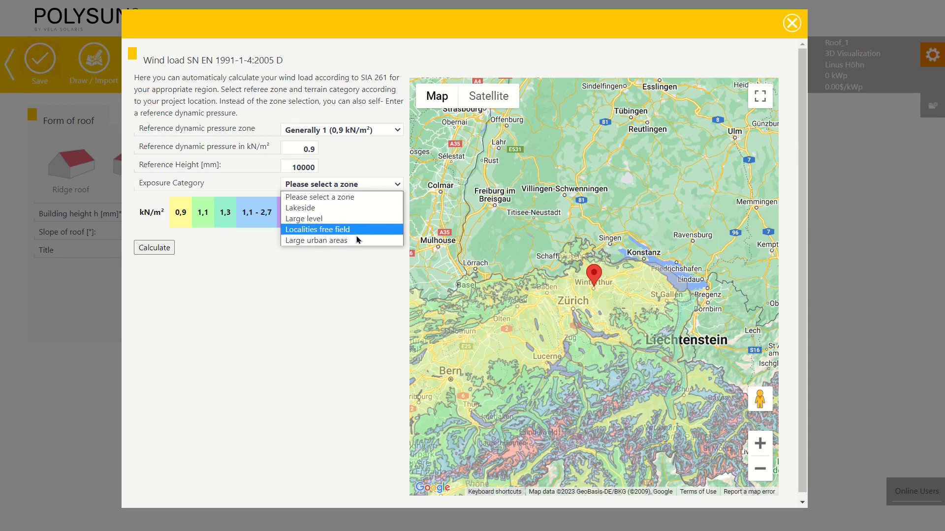
{"action": "left_click", "coordinate": [398, 187]}
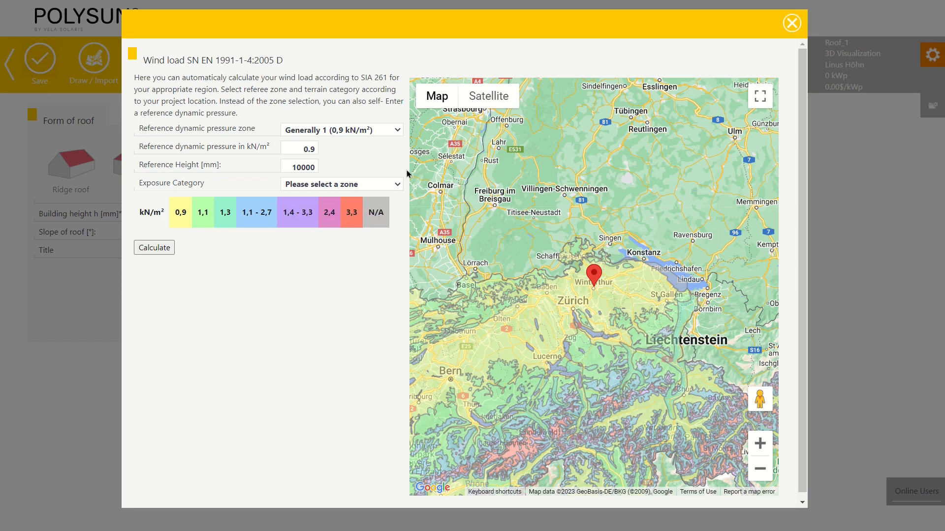
{"action": "left_click", "coordinate": [492, 97]}
{"action": "scroll", "coordinate": [596, 295], "scroll_direction": "up", "scroll_amount": 1}
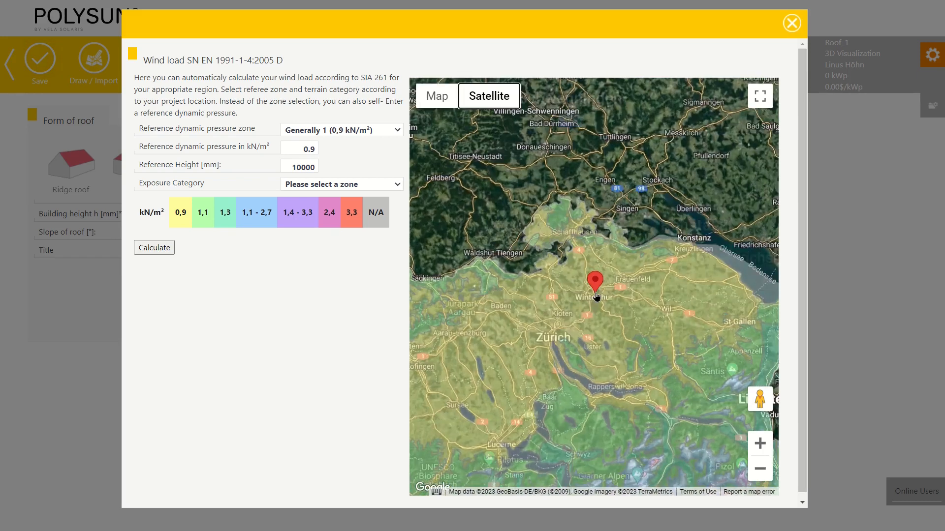
{"action": "scroll", "coordinate": [597, 296], "scroll_direction": "up", "scroll_amount": 3}
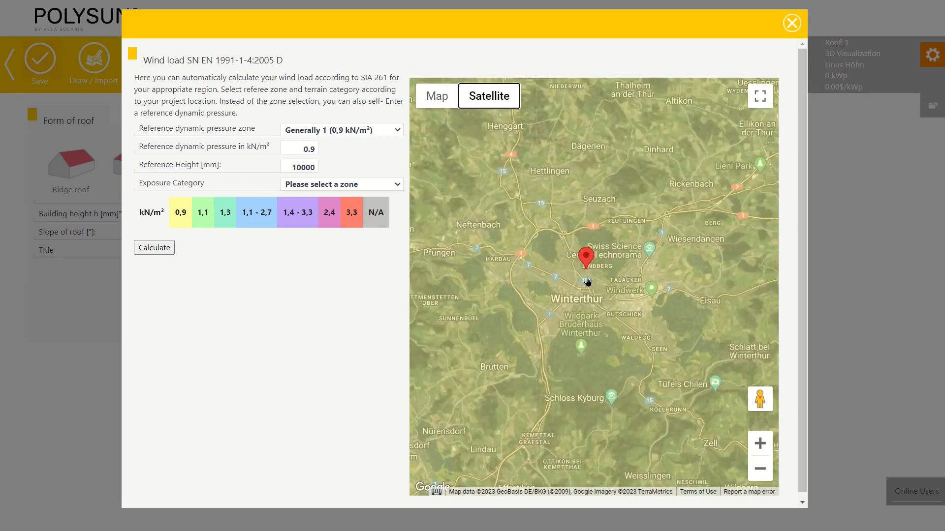
{"action": "scroll", "coordinate": [587, 282], "scroll_direction": "up", "scroll_amount": 5}
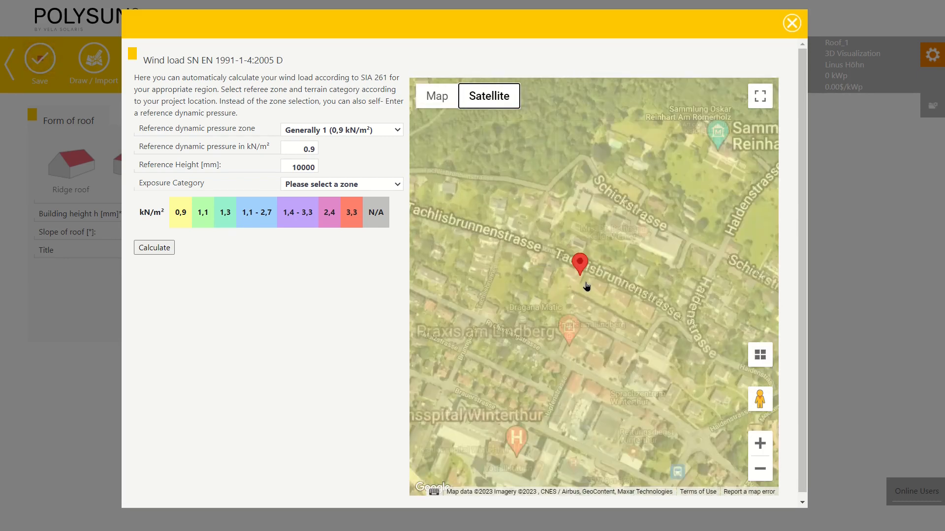
{"action": "mouse_move", "coordinate": [603, 363]}
{"action": "left_mouse_down"}
{"action": "mouse_move", "coordinate": [555, 219]}
{"action": "mouse_move", "coordinate": [582, 379]}
{"action": "left_mouse_up"}
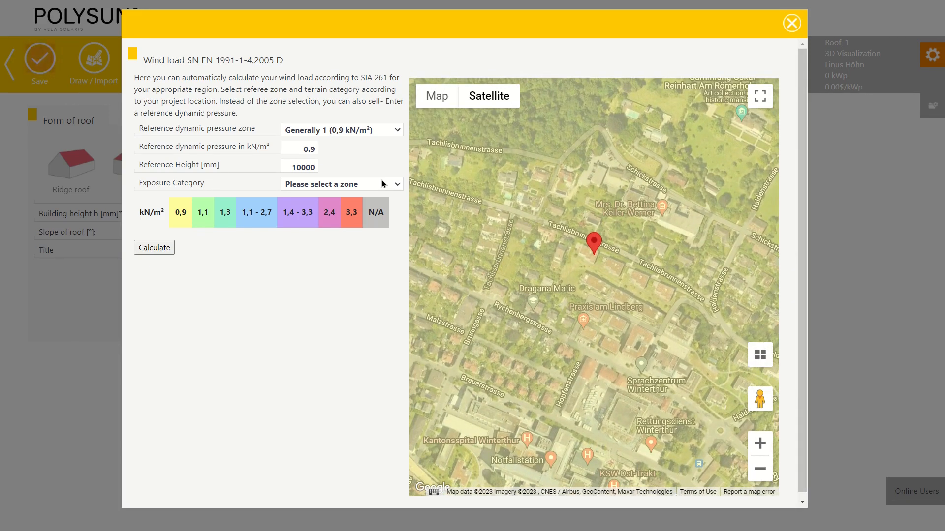
{"action": "mouse_move", "coordinate": [624, 181]}
{"action": "left_mouse_down"}
{"action": "mouse_move", "coordinate": [624, 240]}
{"action": "mouse_move", "coordinate": [665, 271]}
{"action": "mouse_move", "coordinate": [576, 235]}
{"action": "left_mouse_up"}
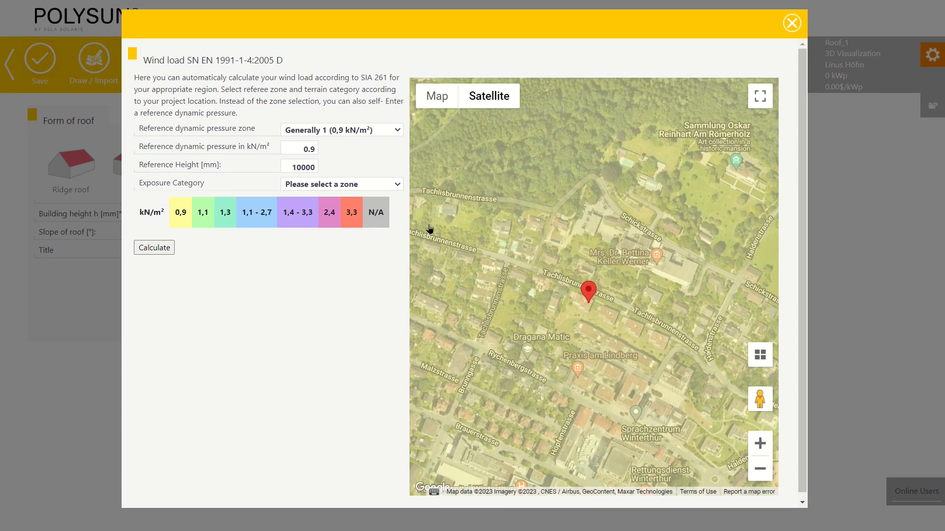
Step: Set the exposure category to Large urban areas and calculate the wind load
{"action": "left_click", "coordinate": [394, 188]}
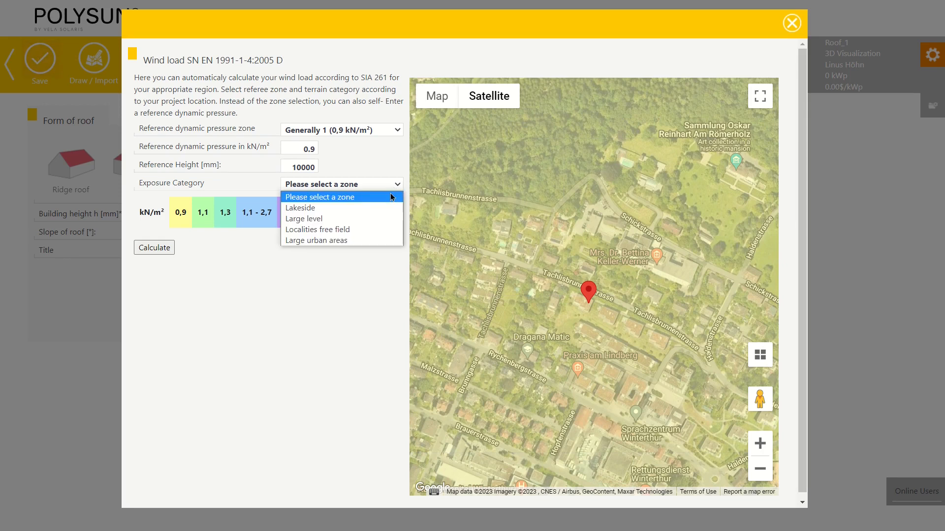
{"action": "left_click", "coordinate": [348, 240]}
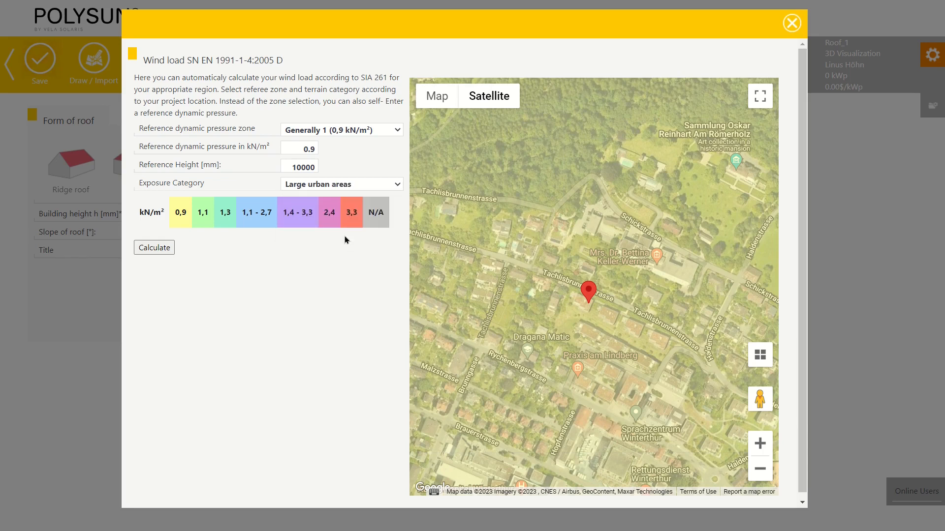
{"action": "left_click", "coordinate": [146, 246]}
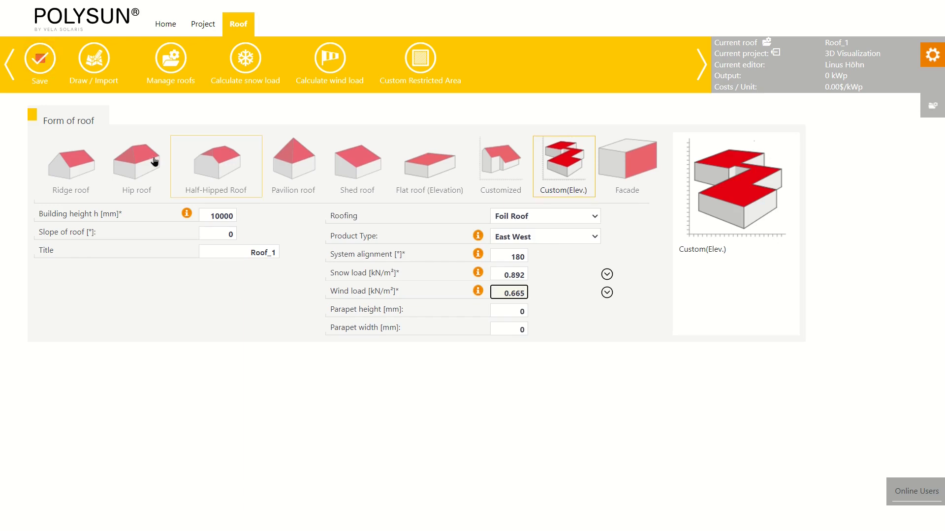
Step: Open the map drawer for the roof, dismiss its instructions and switch the background imagery to Google HD
{"action": "left_click", "coordinate": [97, 66]}
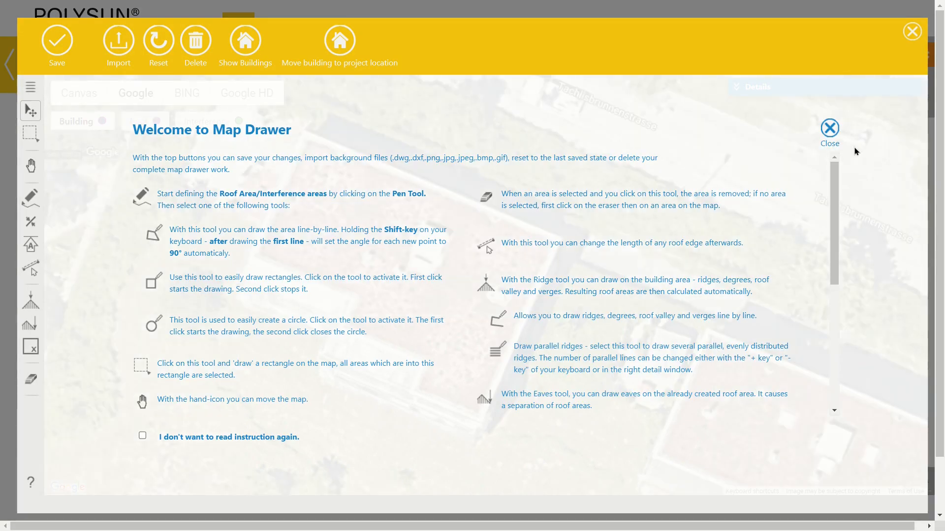
{"action": "left_click", "coordinate": [830, 129]}
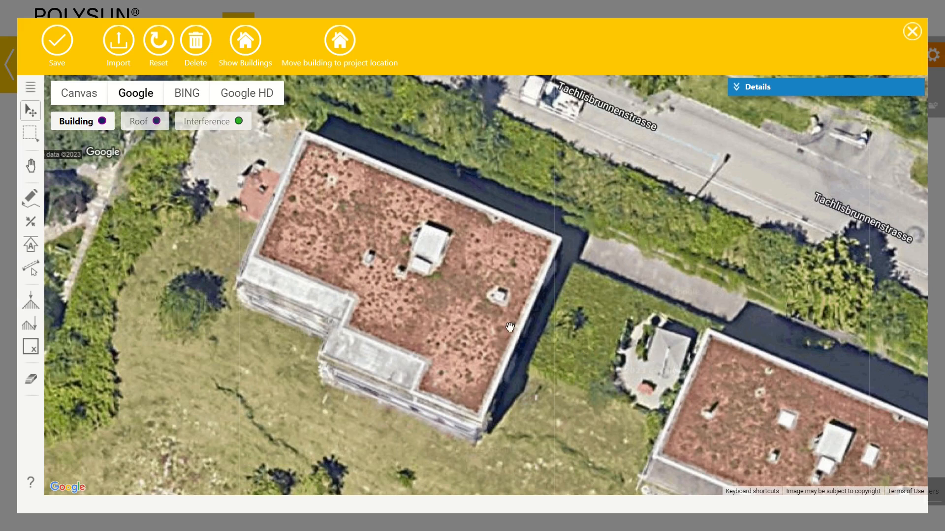
{"action": "left_click_drag", "start_coordinate": [468, 333], "coordinate": [472, 328]}
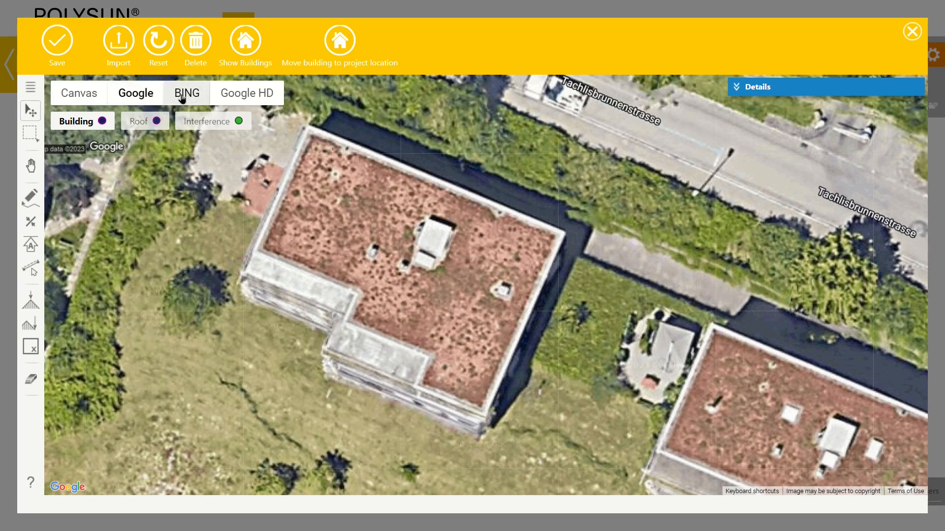
{"action": "left_click", "coordinate": [273, 98]}
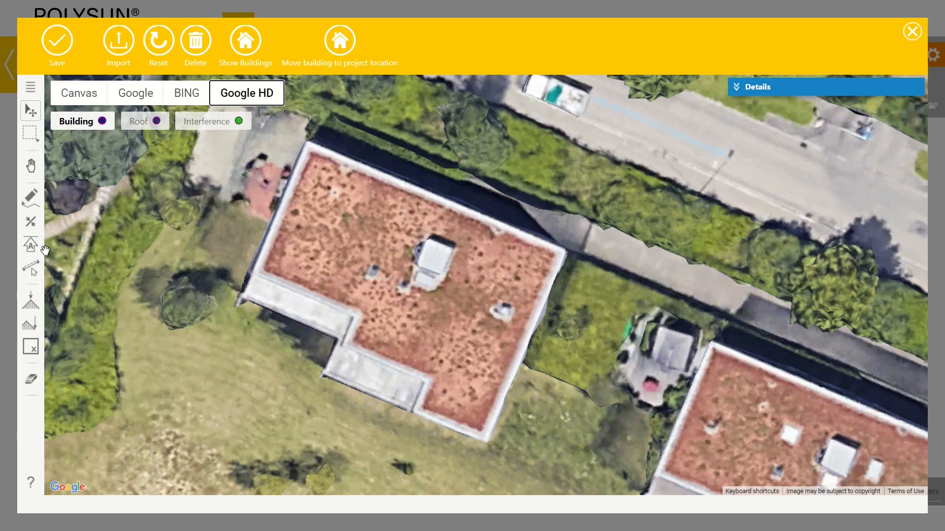
Step: Place guide lines along the outer edges and the stepped recesses of the flat roof on the aerial image
{"action": "left_click", "coordinate": [31, 223]}
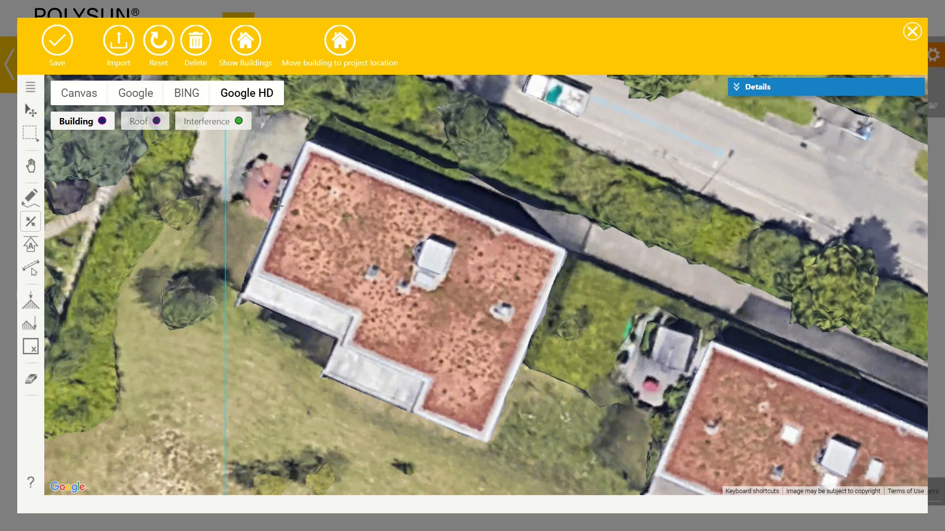
{"action": "left_click", "coordinate": [309, 144]}
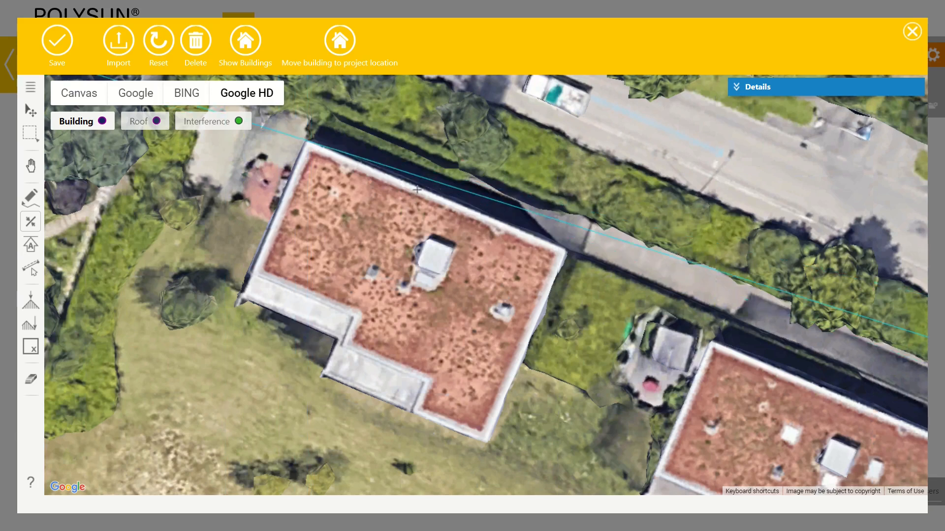
{"action": "left_click", "coordinate": [562, 246]}
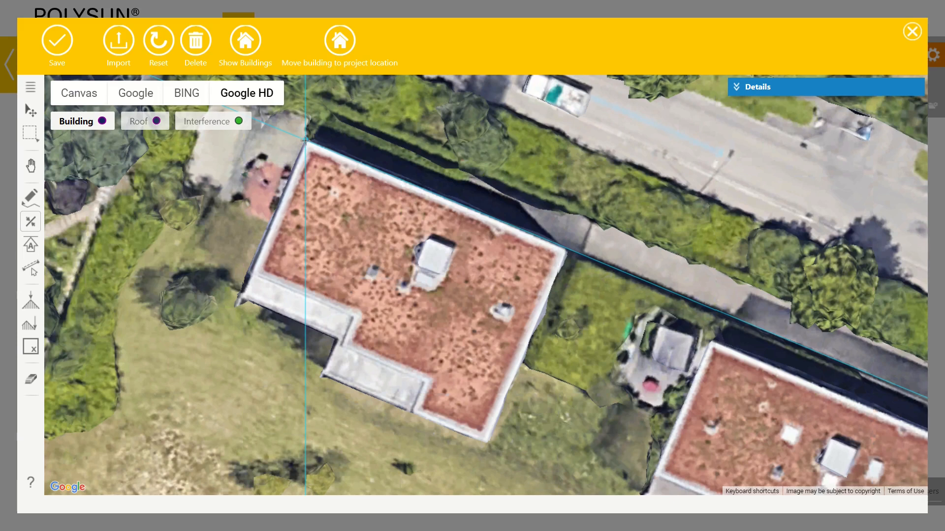
{"action": "left_click", "coordinate": [306, 142]}
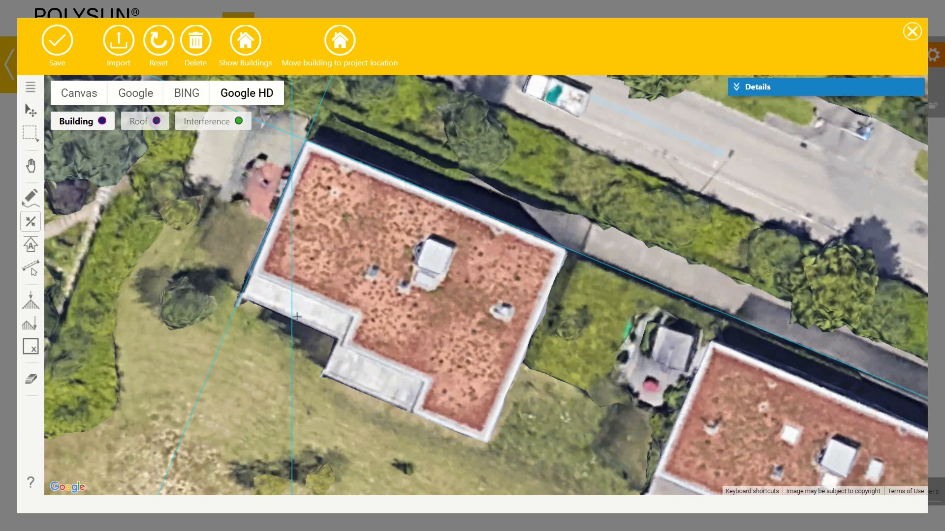
{"action": "left_click", "coordinate": [253, 272]}
{"action": "left_click", "coordinate": [353, 314]}
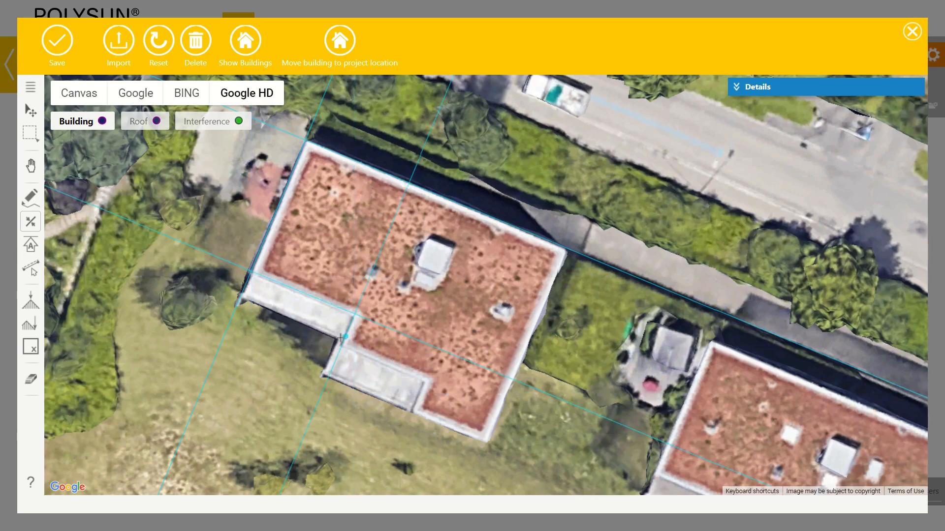
{"action": "left_click", "coordinate": [341, 348]}
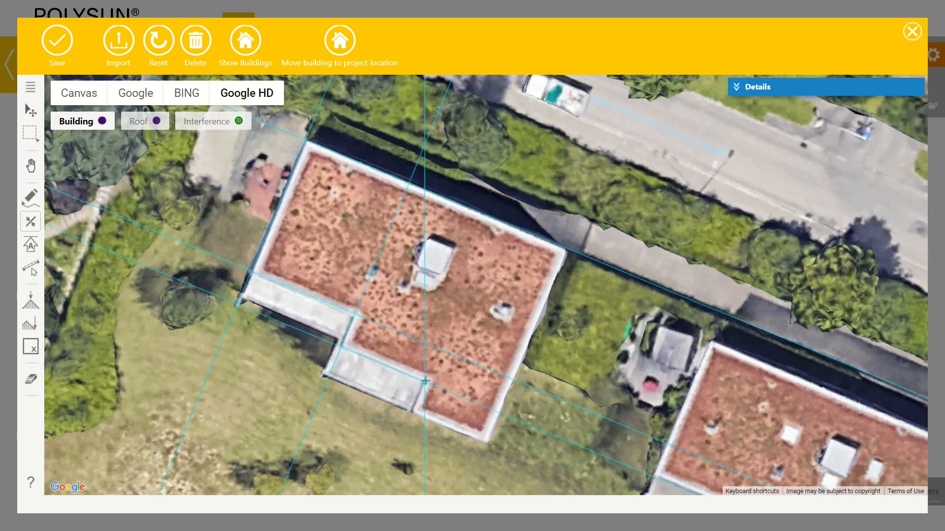
{"action": "left_click", "coordinate": [486, 447]}
{"action": "left_click", "coordinate": [558, 237]}
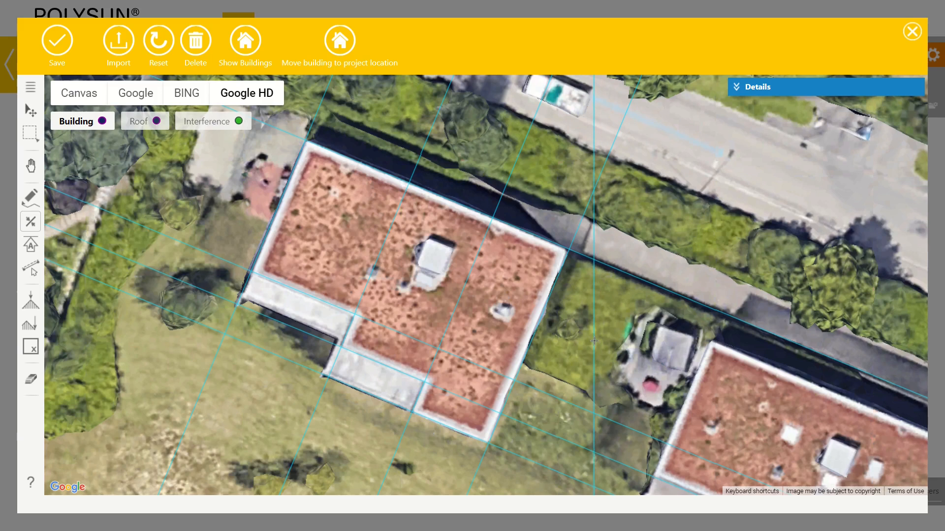
{"action": "key", "text": "Escape"}
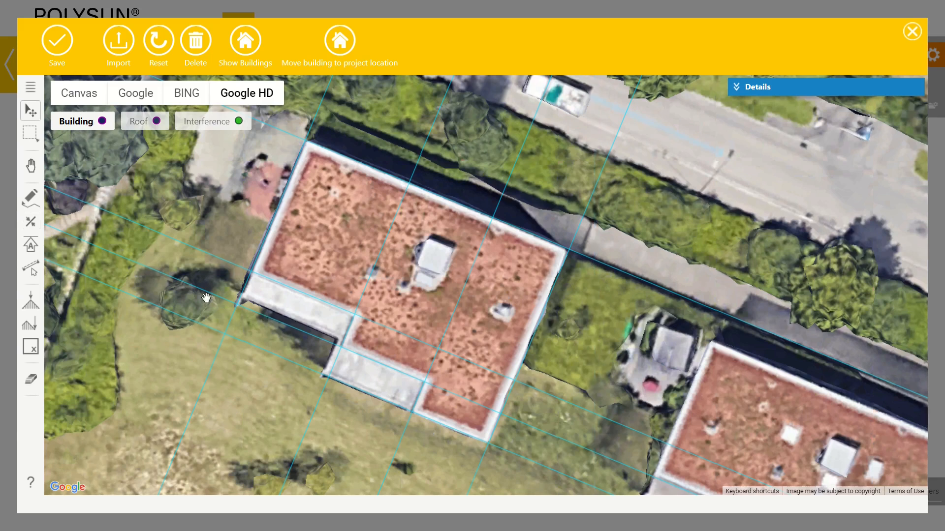
Step: Draw the stepped building outline as a closed polygon along the guide lines, about 23390 mm by 17220 mm overall
{"action": "left_click", "coordinate": [36, 200]}
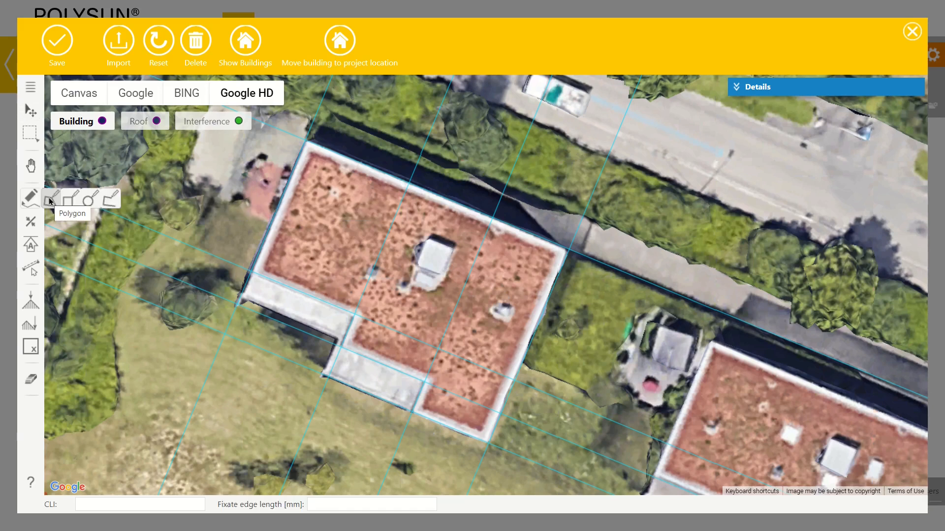
{"action": "left_click", "coordinate": [50, 200]}
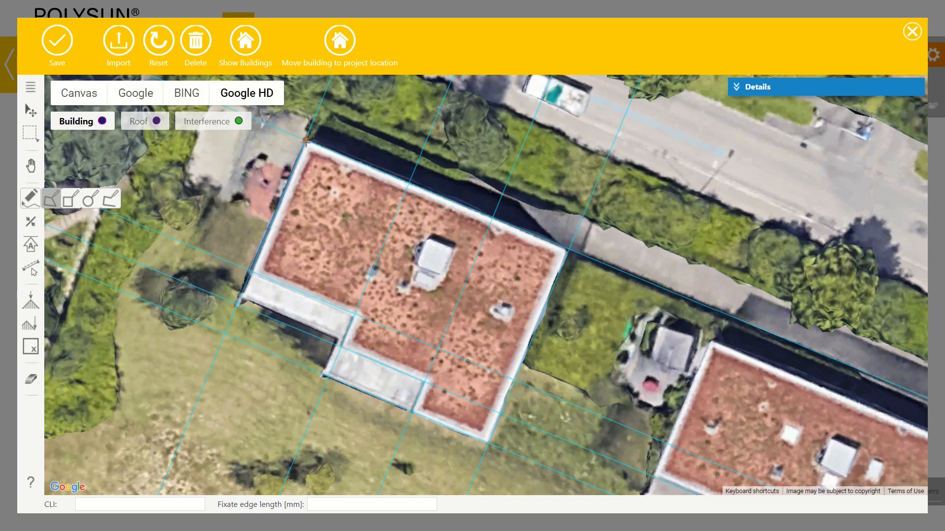
{"action": "scroll", "coordinate": [301, 151], "scroll_direction": "up", "scroll_amount": 1}
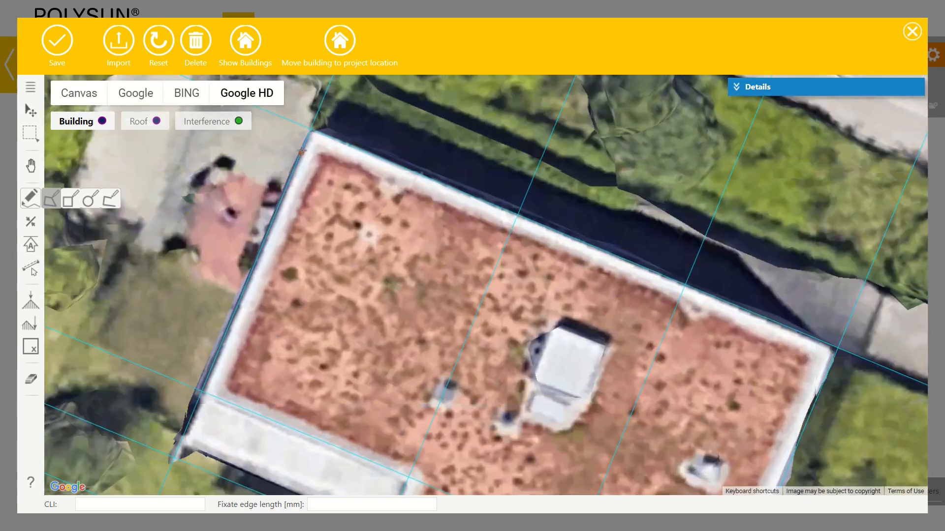
{"action": "scroll", "coordinate": [309, 131], "scroll_direction": "down", "scroll_amount": 1}
{"action": "left_click", "coordinate": [309, 129]}
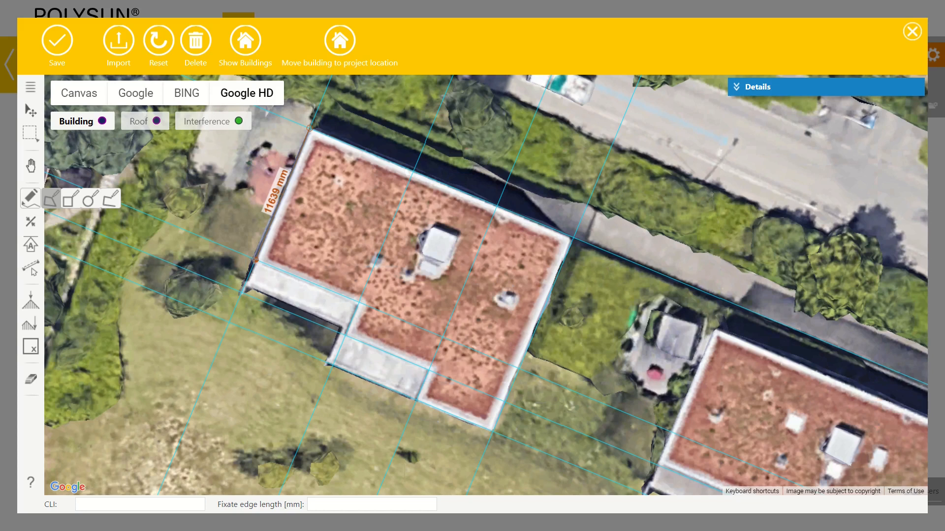
{"action": "left_click", "coordinate": [255, 261]}
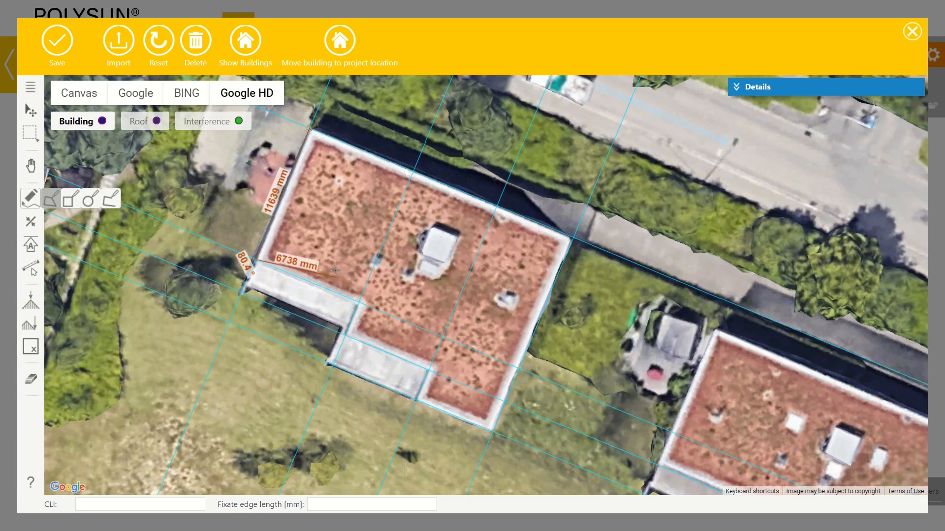
{"action": "left_click", "coordinate": [359, 304]}
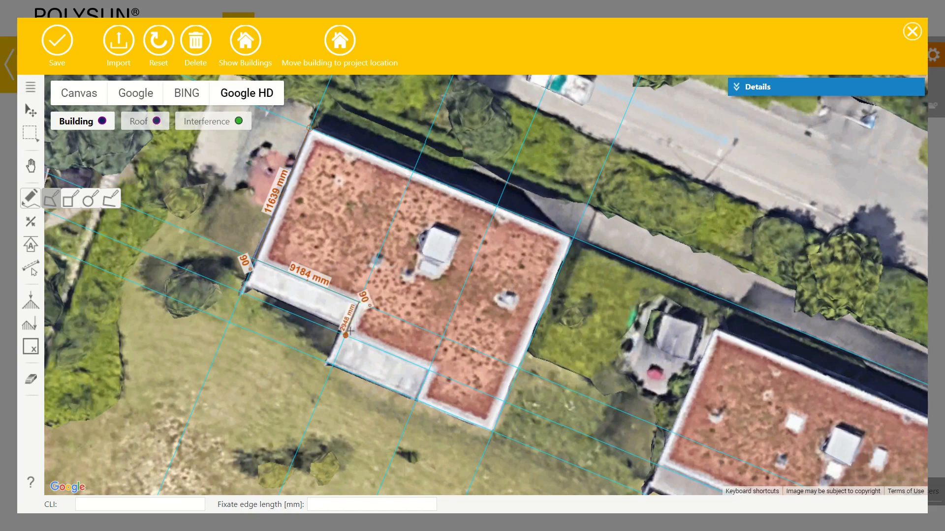
{"action": "left_click", "coordinate": [346, 336]}
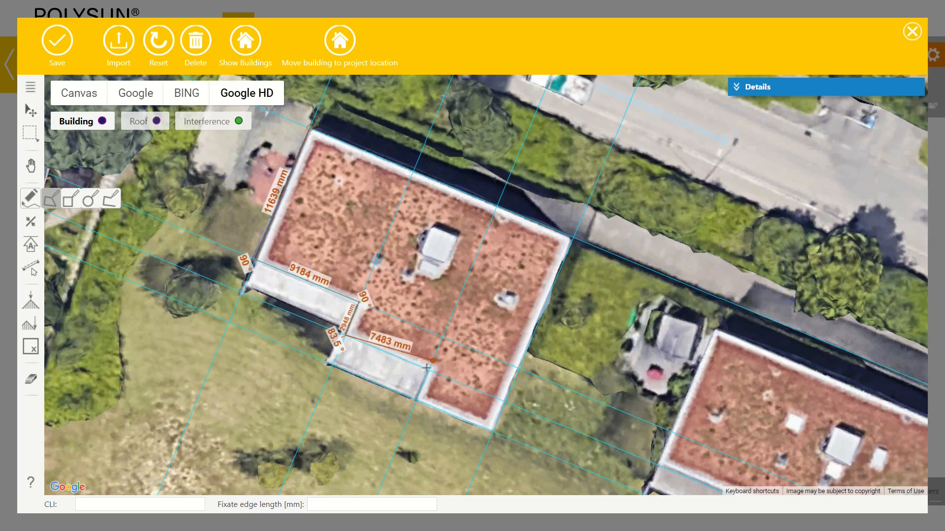
{"action": "left_click", "coordinate": [416, 400]}
{"action": "left_click", "coordinate": [516, 374]}
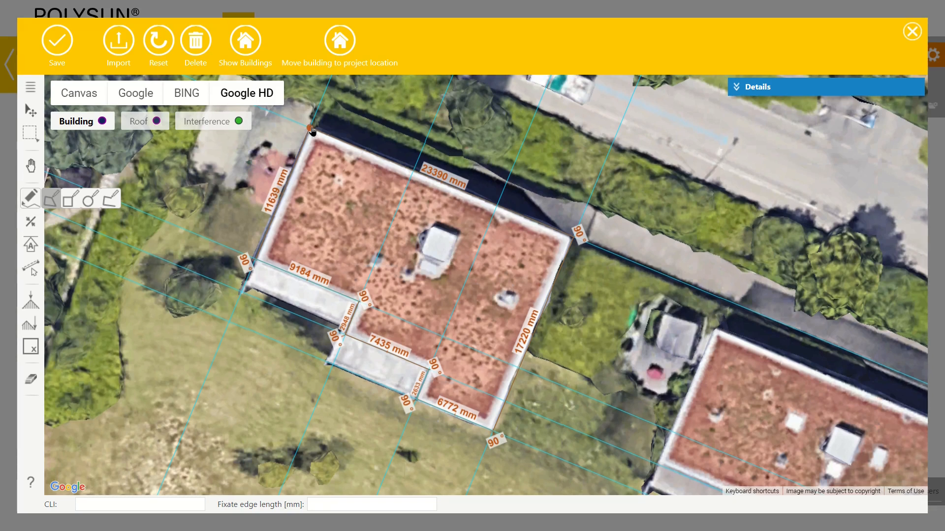
{"action": "left_click", "coordinate": [310, 130]}
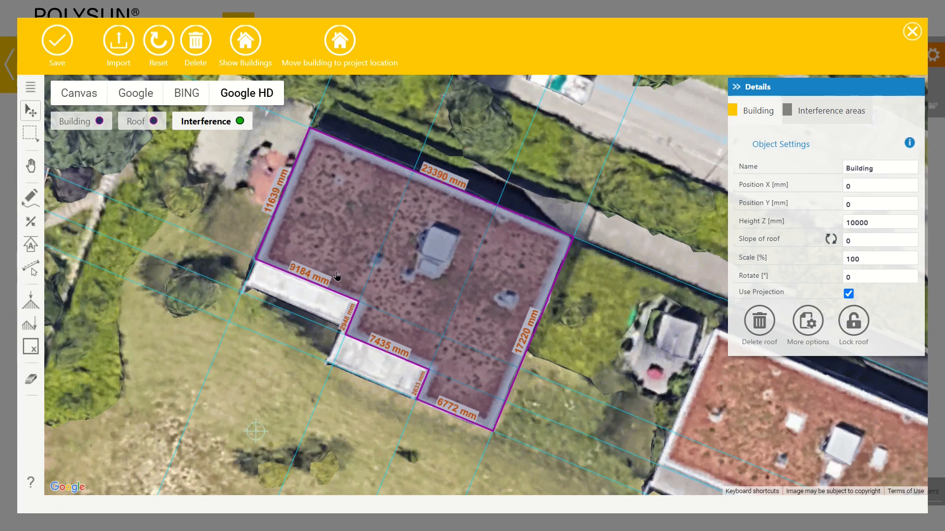
Step: Draw a rectangular interference area about 2253 mm by 2272 mm over the large white rooftop structure
{"action": "left_click", "coordinate": [34, 196]}
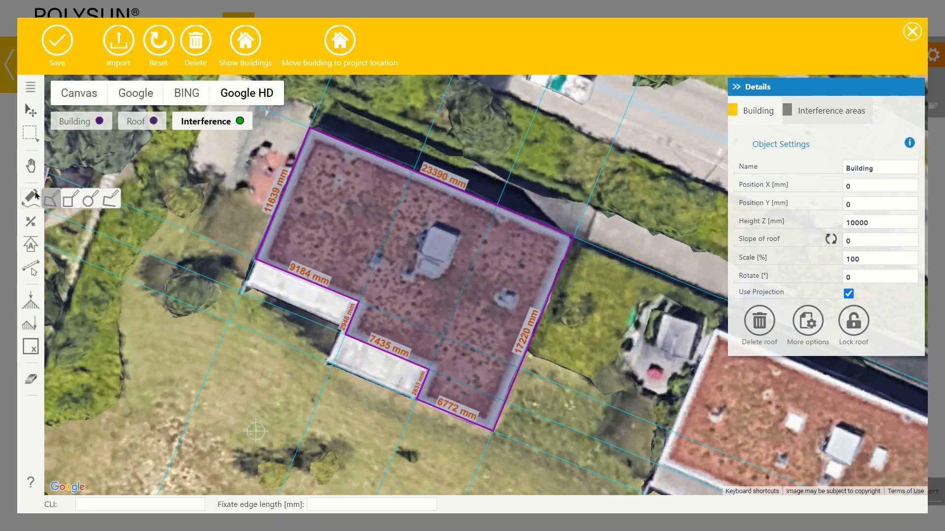
{"action": "left_click", "coordinate": [72, 200]}
{"action": "scroll", "coordinate": [445, 255], "scroll_direction": "up", "scroll_amount": 5}
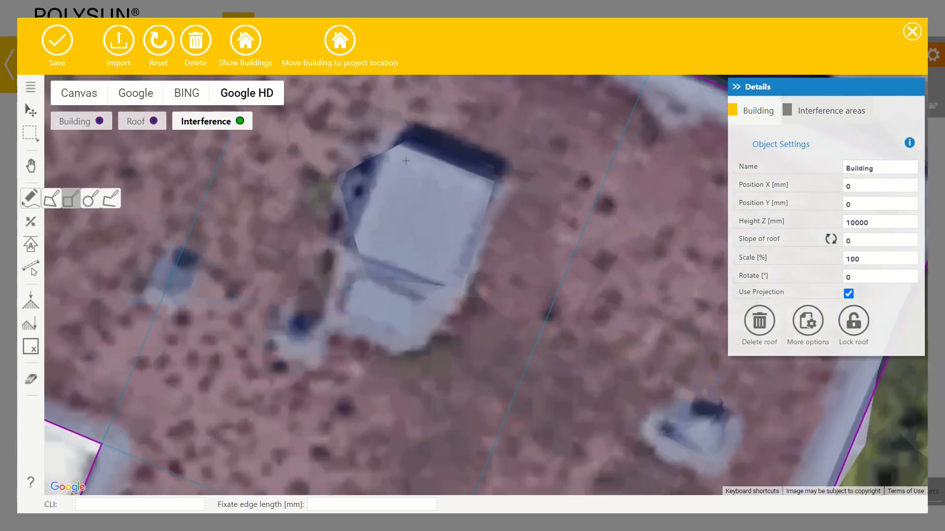
{"action": "left_click_drag", "start_coordinate": [397, 149], "coordinate": [456, 292]}
{"action": "key", "text": "space"}
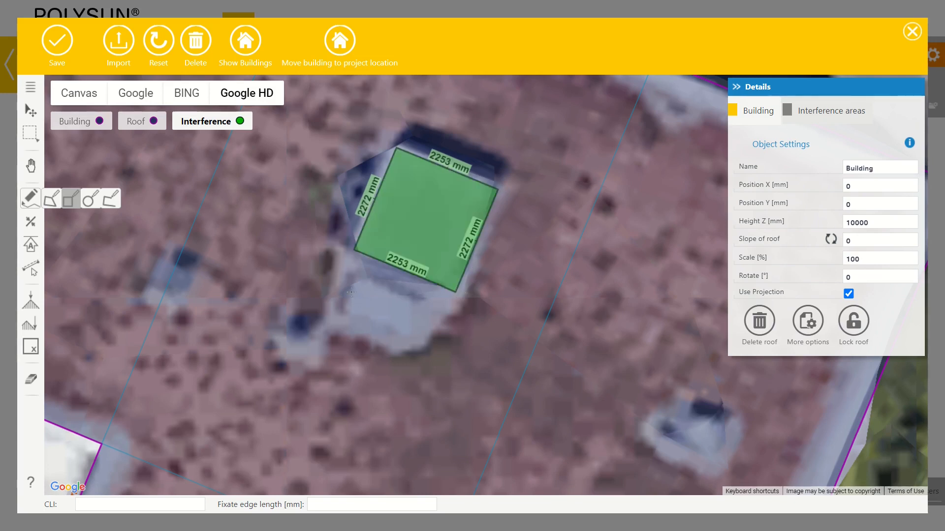
Step: Draw four smaller rectangular interference areas over the remaining roof obstacles, including ones about 1498 × 716, 655 × 724 and 1191 × 898 mm
{"action": "left_click_drag", "start_coordinate": [354, 279], "coordinate": [427, 356]}
{"action": "left_click_drag", "start_coordinate": [306, 335], "coordinate": [331, 372]}
{"action": "left_click_drag", "start_coordinate": [184, 282], "coordinate": [198, 313]}
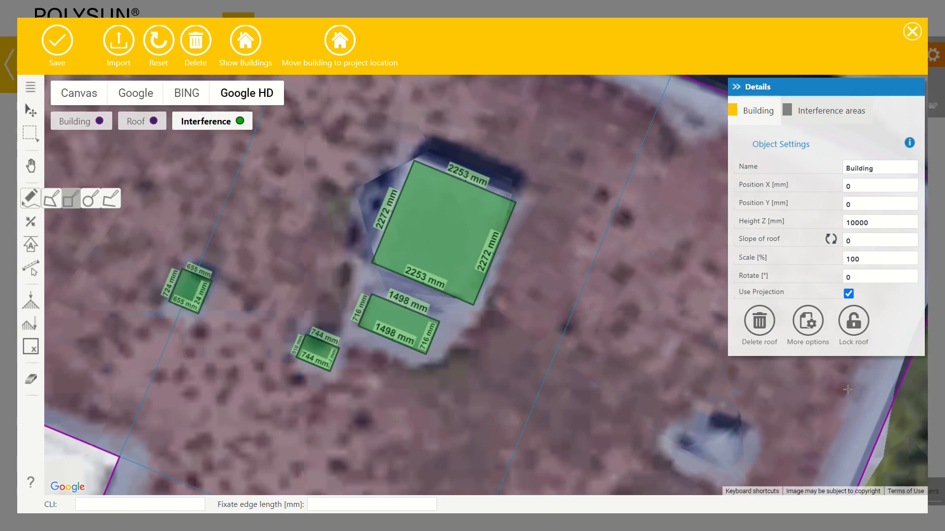
{"action": "left_click_drag", "start_coordinate": [699, 417], "coordinate": [737, 479]}
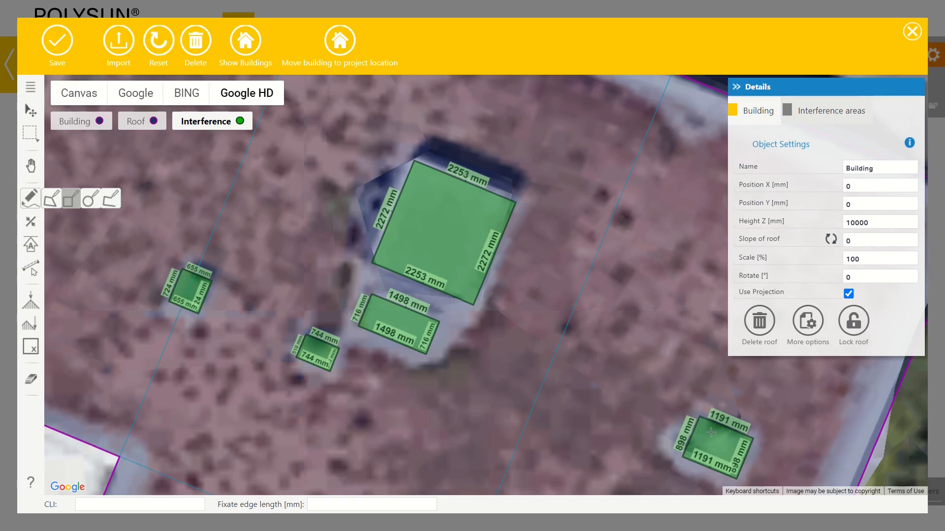
Step: Set the roof's alignment direction perpendicular to the 7435 mm edge by placing the alignment arrow there
{"action": "scroll", "coordinate": [569, 371], "scroll_direction": "down", "scroll_amount": 1}
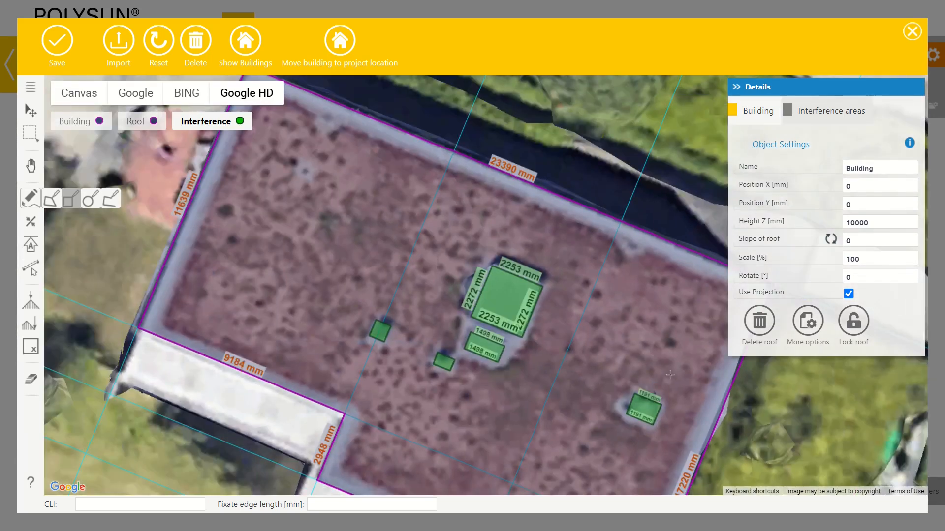
{"action": "scroll", "coordinate": [578, 366], "scroll_direction": "down", "scroll_amount": 1}
{"action": "left_click_drag", "start_coordinate": [578, 397], "coordinate": [593, 360]}
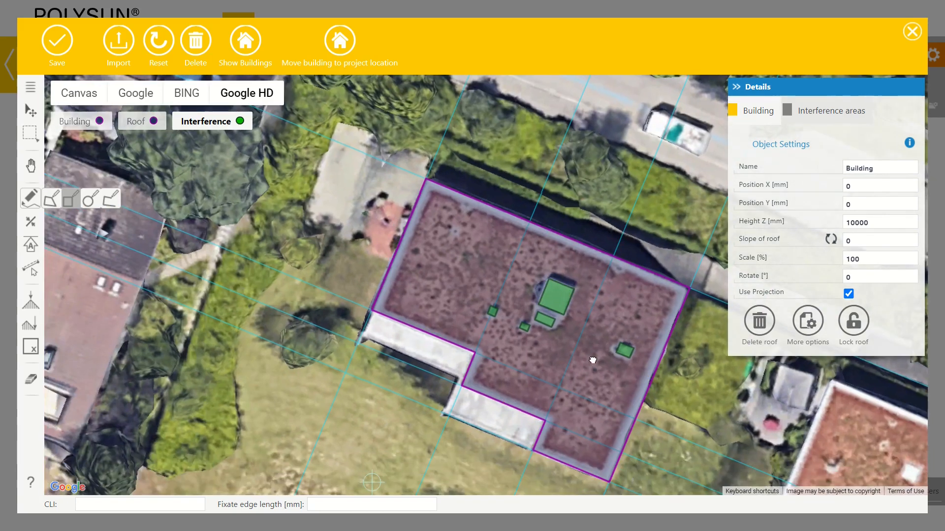
{"action": "left_click", "coordinate": [32, 243]}
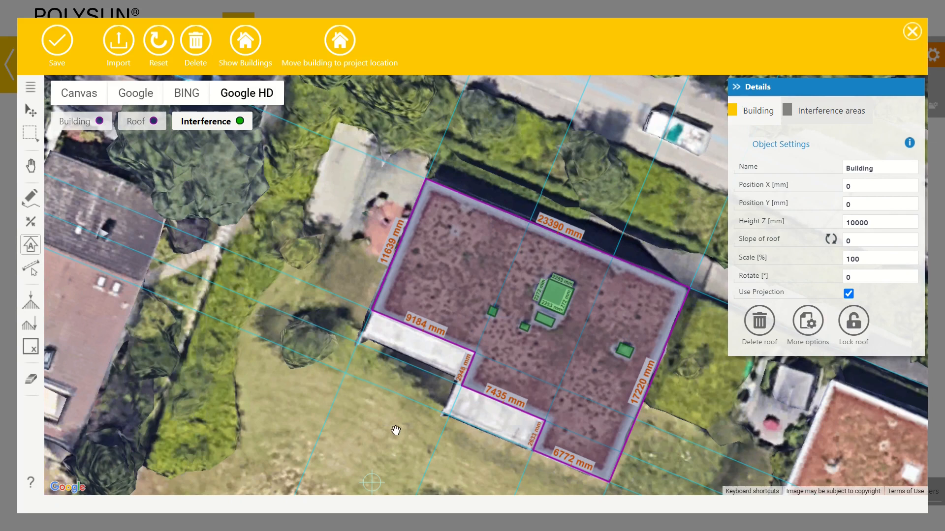
{"action": "left_click_drag", "start_coordinate": [394, 432], "coordinate": [359, 400]}
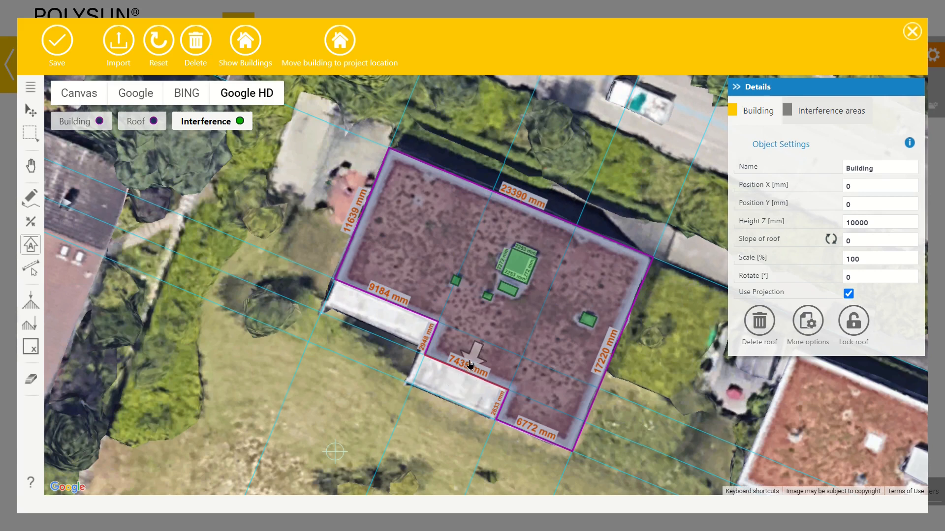
{"action": "left_click", "coordinate": [462, 390]}
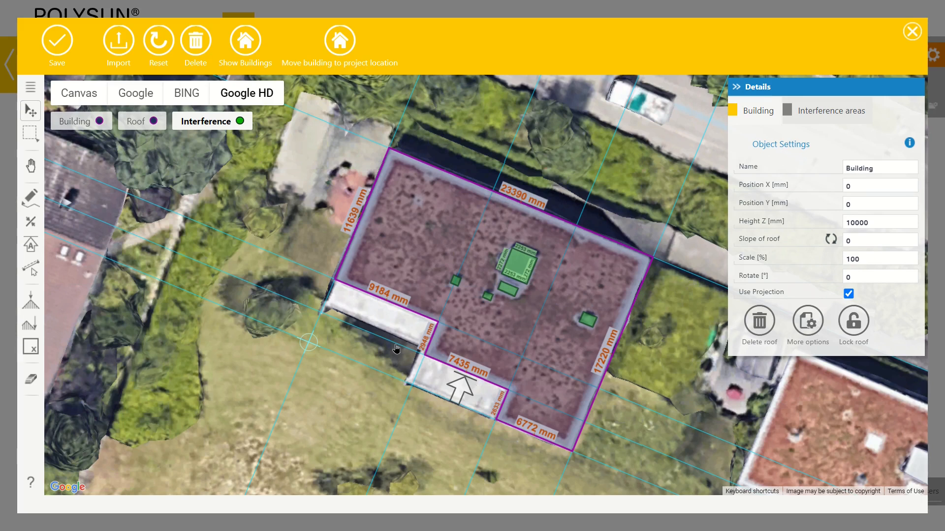
{"action": "left_click_drag", "start_coordinate": [460, 450], "coordinate": [459, 440]}
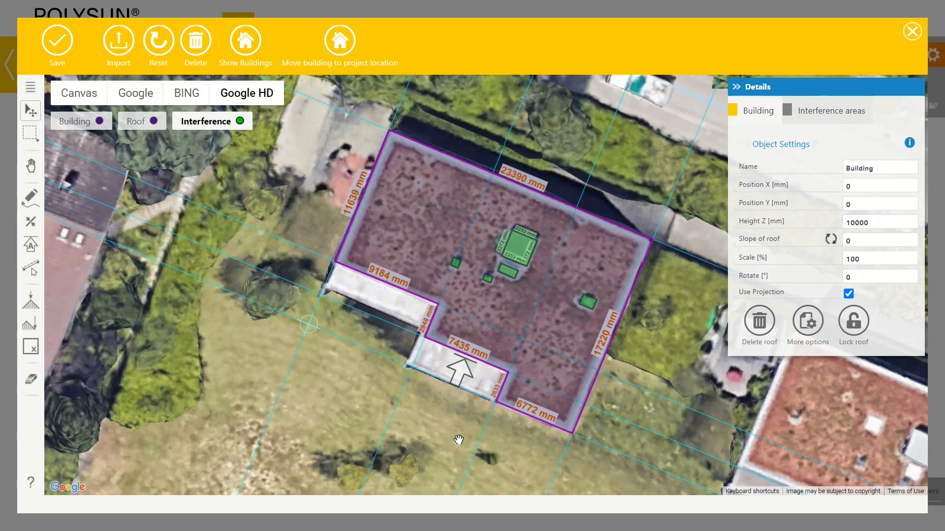
Step: Save the roof drawing and the roof, and continue to the PV module selection
{"action": "left_click", "coordinate": [60, 48]}
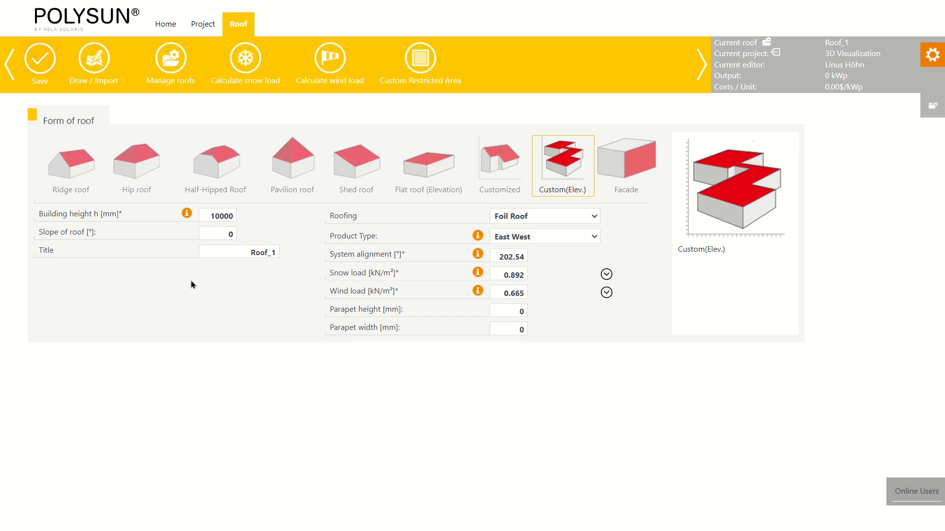
{"action": "mouse_move", "coordinate": [187, 213]}
{"action": "left_click", "coordinate": [42, 69]}
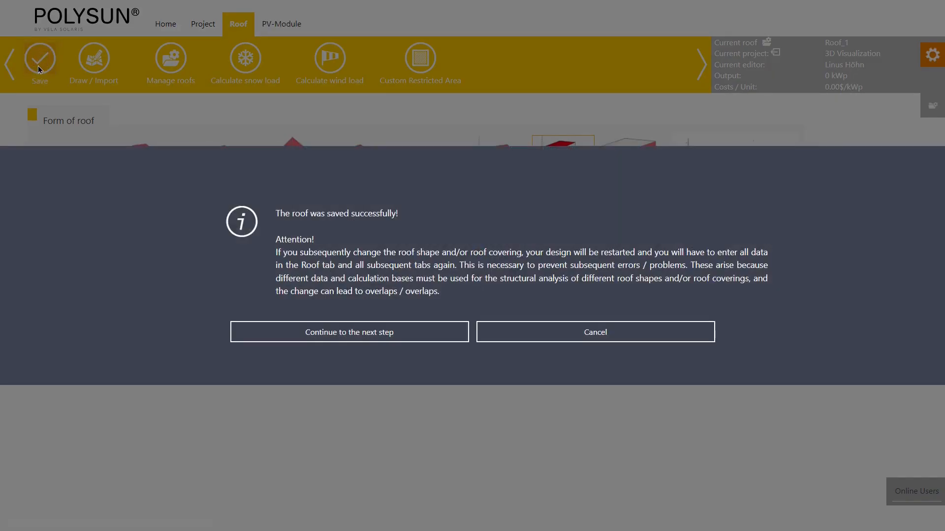
{"action": "left_click", "coordinate": [374, 339]}
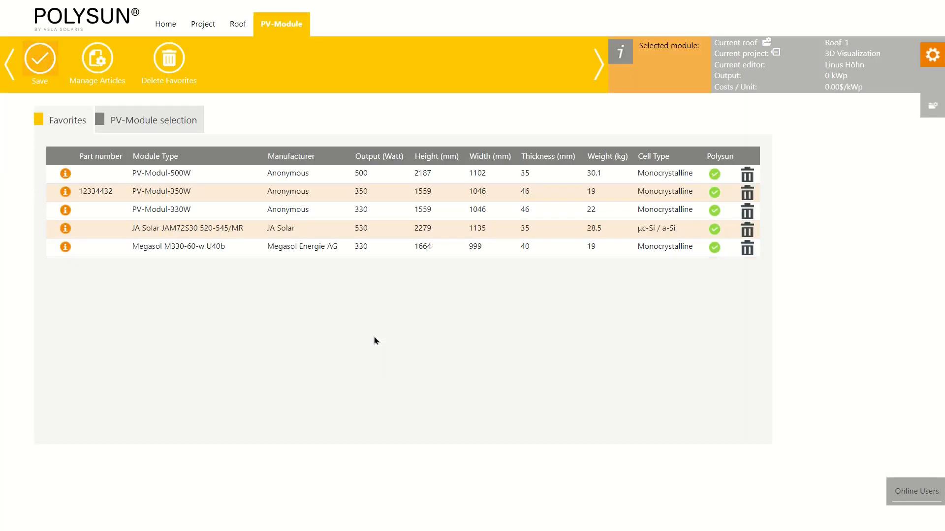
Step: Select the PV-Modul-500W from the favourite modules
{"action": "left_click", "coordinate": [223, 183]}
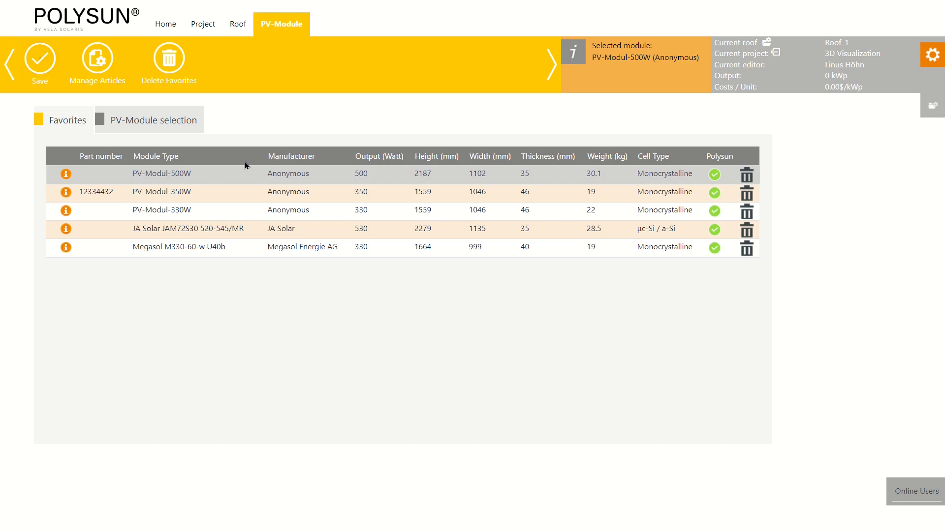
Step: Browse the manufacturers available in the full PV module database and return to the favourites
{"action": "left_click", "coordinate": [178, 120]}
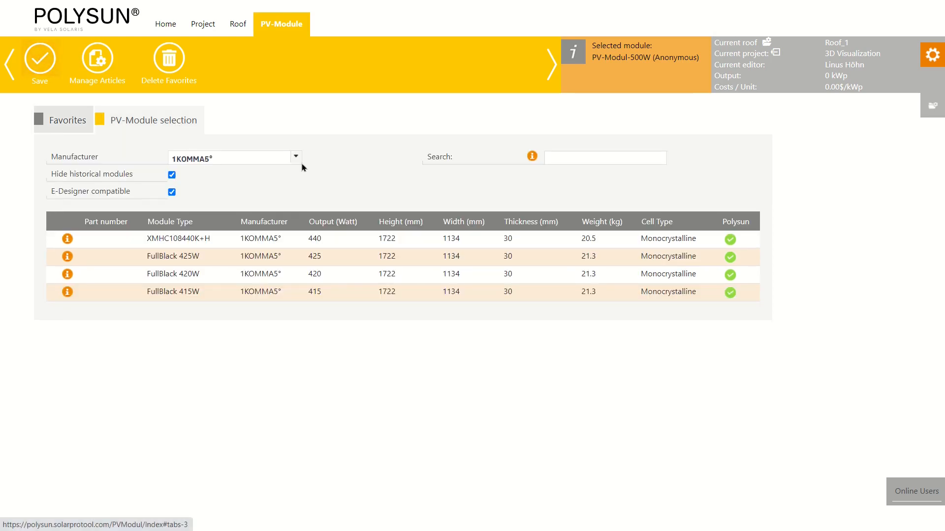
{"action": "left_click", "coordinate": [247, 158]}
{"action": "key", "text": "BackSpace"}
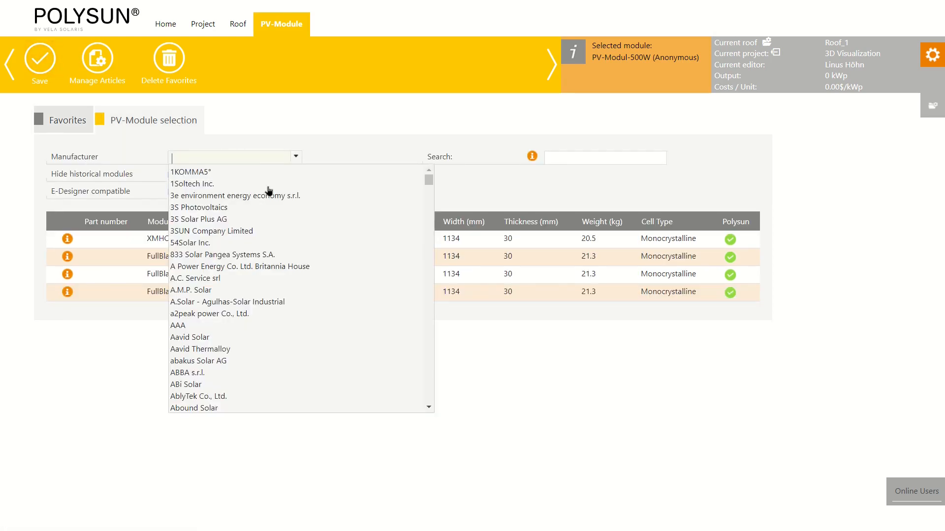
{"action": "left_click_drag", "start_coordinate": [429, 180], "coordinate": [427, 223]}
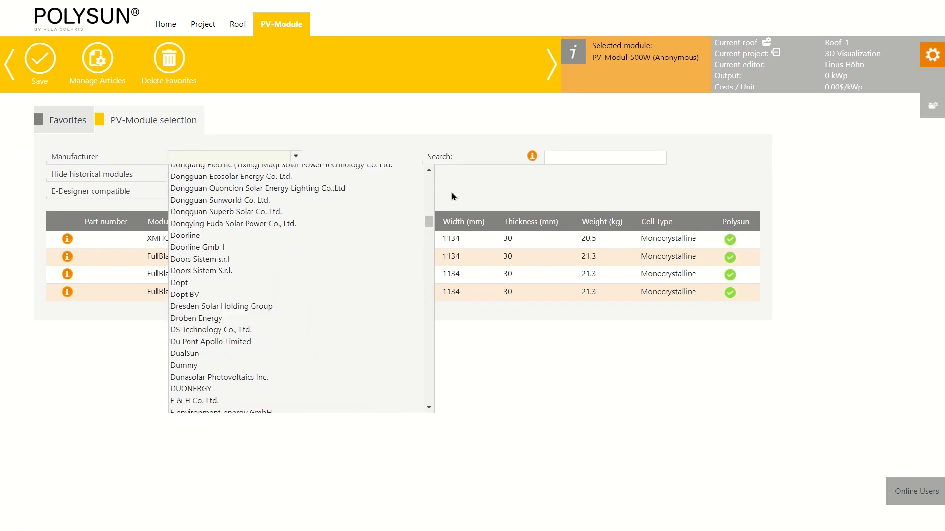
{"action": "left_click", "coordinate": [452, 197]}
{"action": "left_click", "coordinate": [67, 124]}
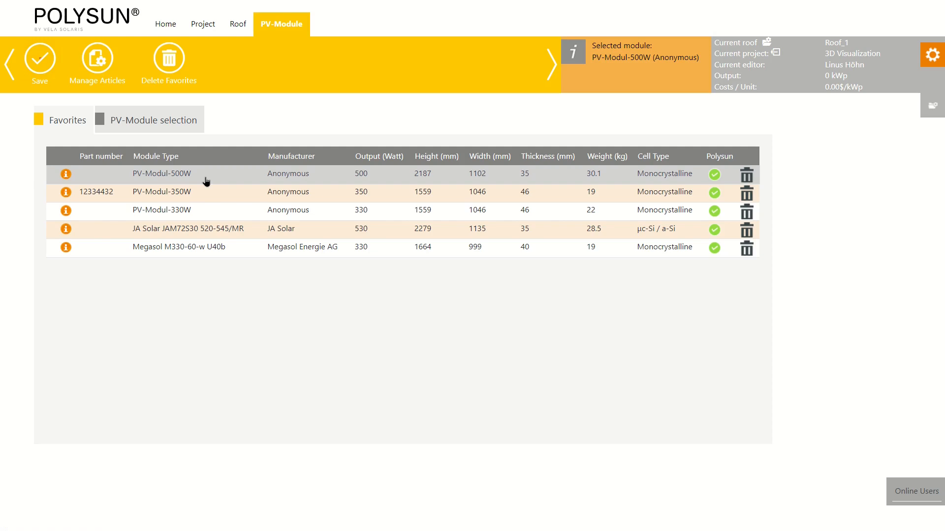
Step: Save the selected PV module and the default racking design, regenerating the module area, and continue to the module positioning
{"action": "left_click", "coordinate": [42, 65]}
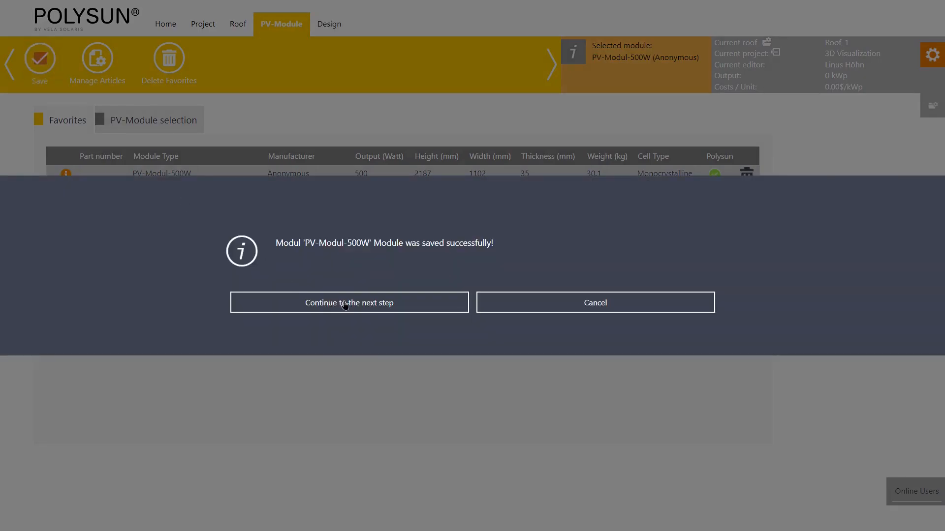
{"action": "left_click", "coordinate": [346, 303]}
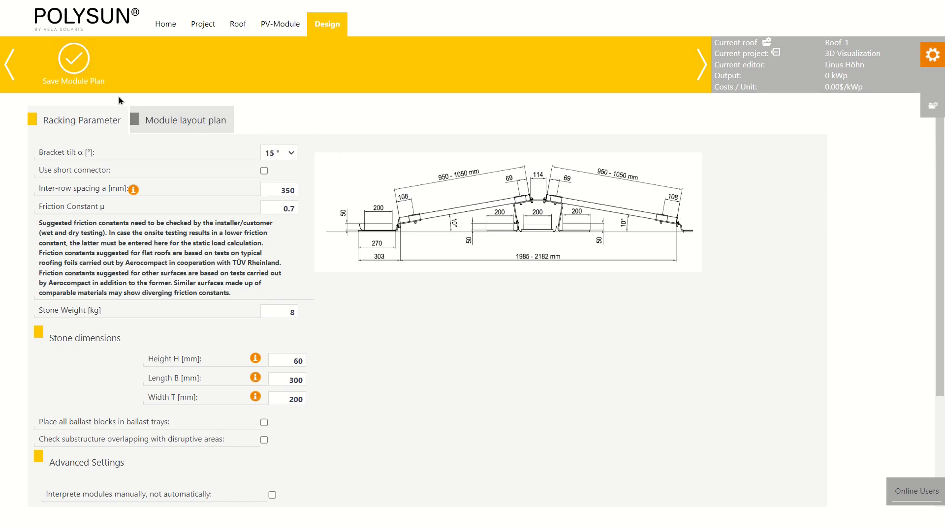
{"action": "left_click", "coordinate": [75, 69]}
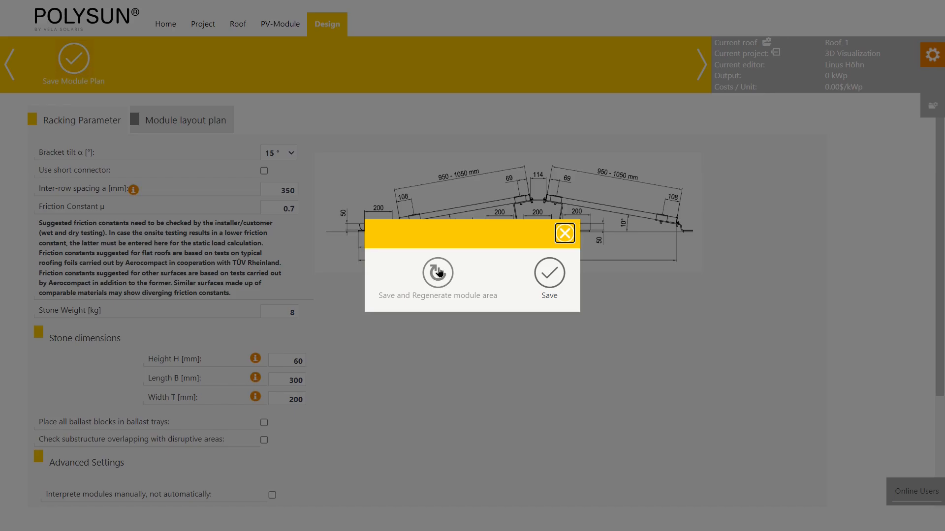
{"action": "left_click", "coordinate": [439, 272]}
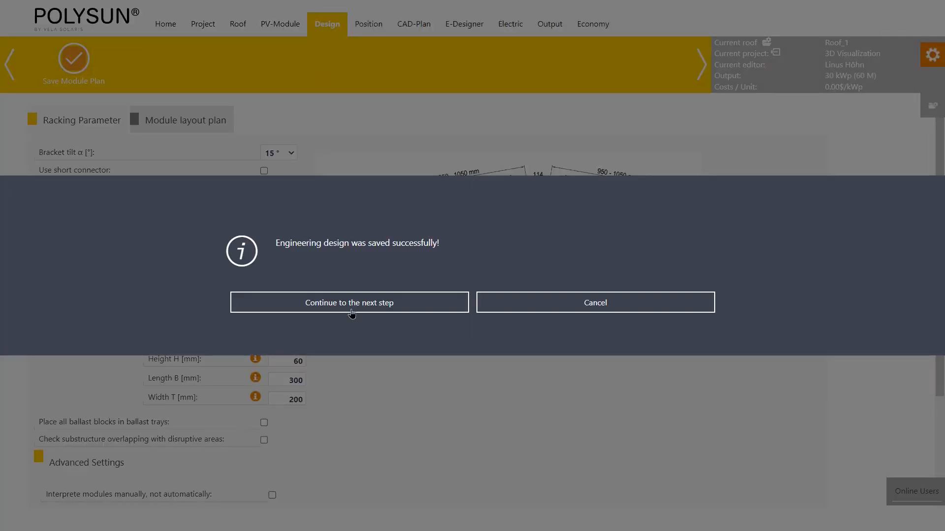
{"action": "left_click", "coordinate": [353, 309]}
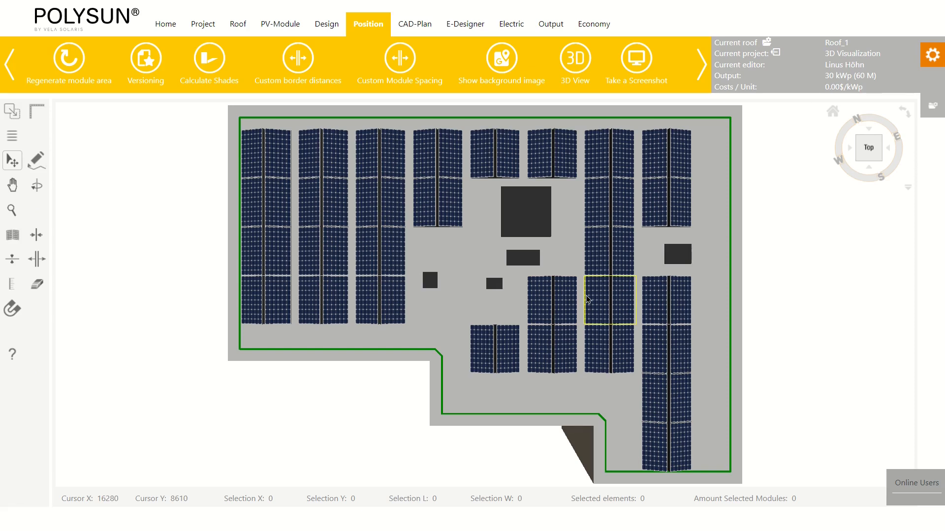
Step: Open the 3D view of the roof with its generated module layout
{"action": "left_click_drag", "start_coordinate": [573, 252], "coordinate": [655, 232]}
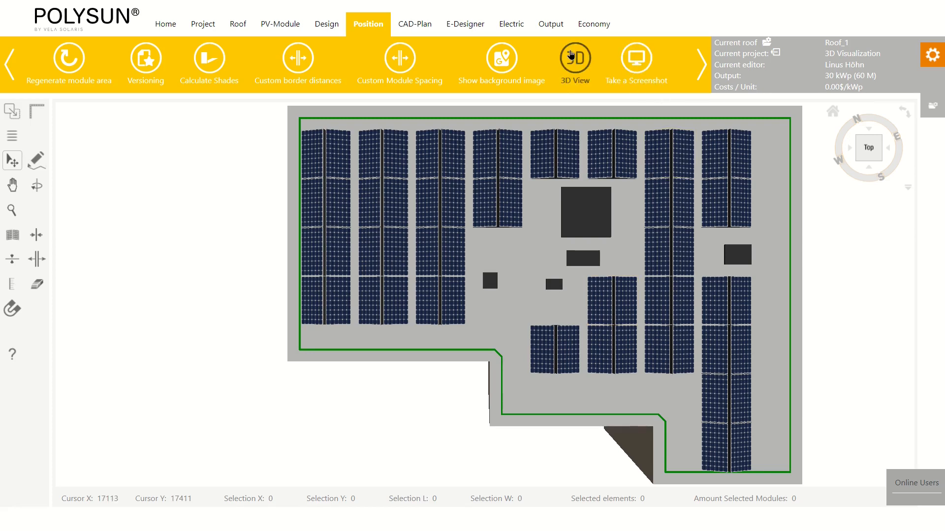
{"action": "left_click", "coordinate": [575, 56]}
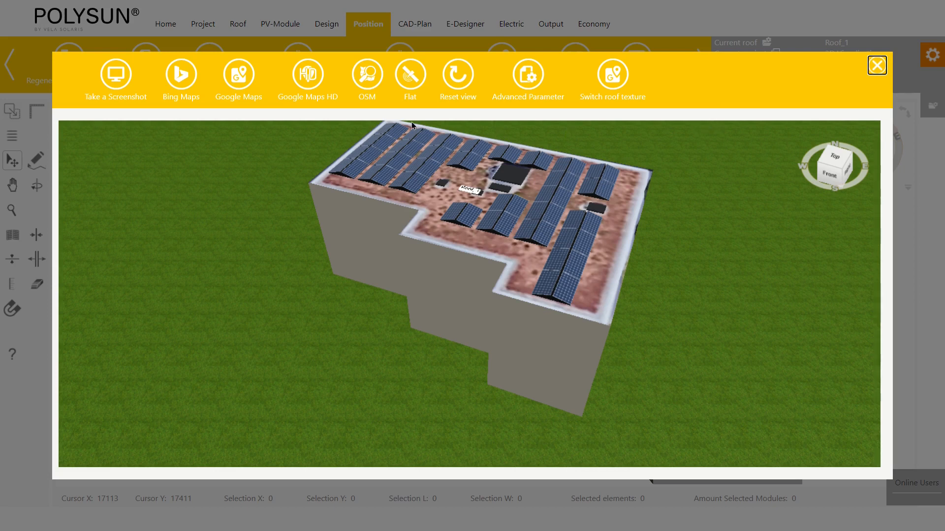
Step: Show the surroundings with Google Maps HD and reduce the terrain position depth slightly so the PV modules sit above the terrain's roof surface
{"action": "left_click", "coordinate": [309, 75]}
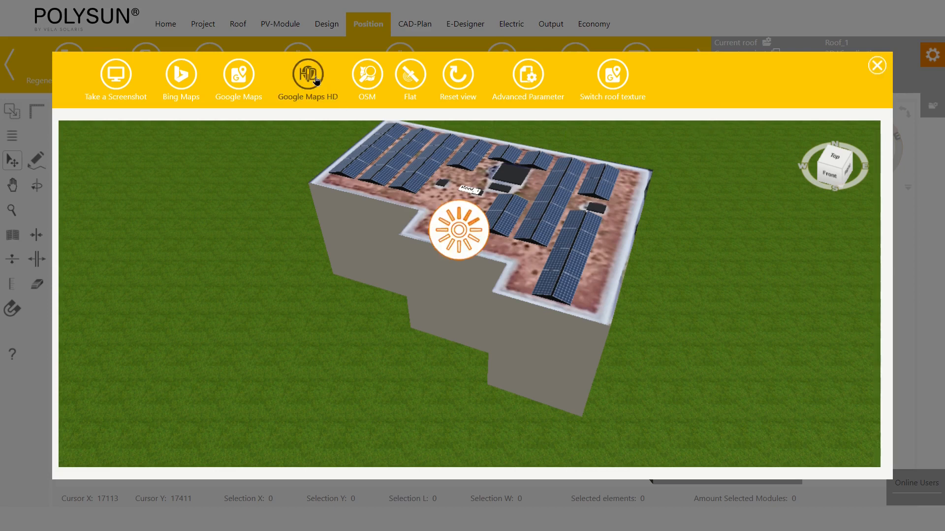
{"action": "left_click_drag", "start_coordinate": [303, 199], "coordinate": [299, 283]}
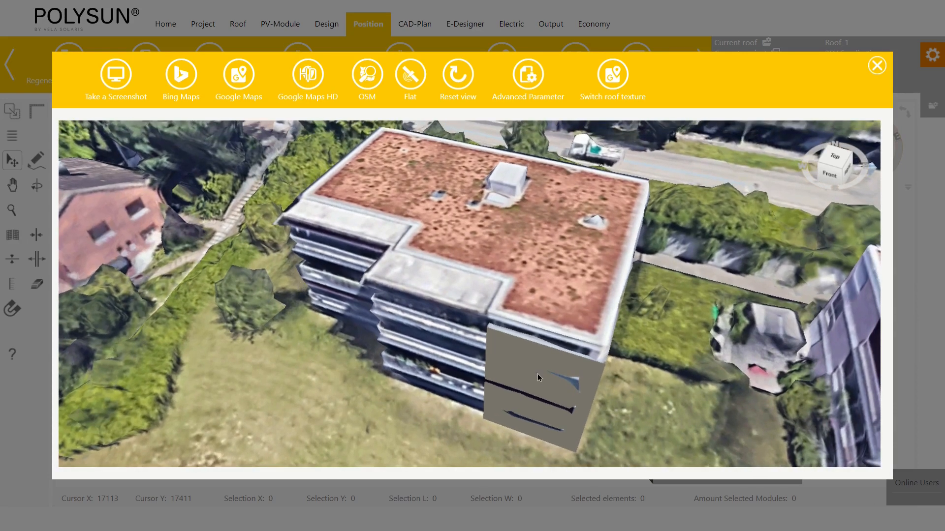
{"action": "left_click", "coordinate": [529, 76]}
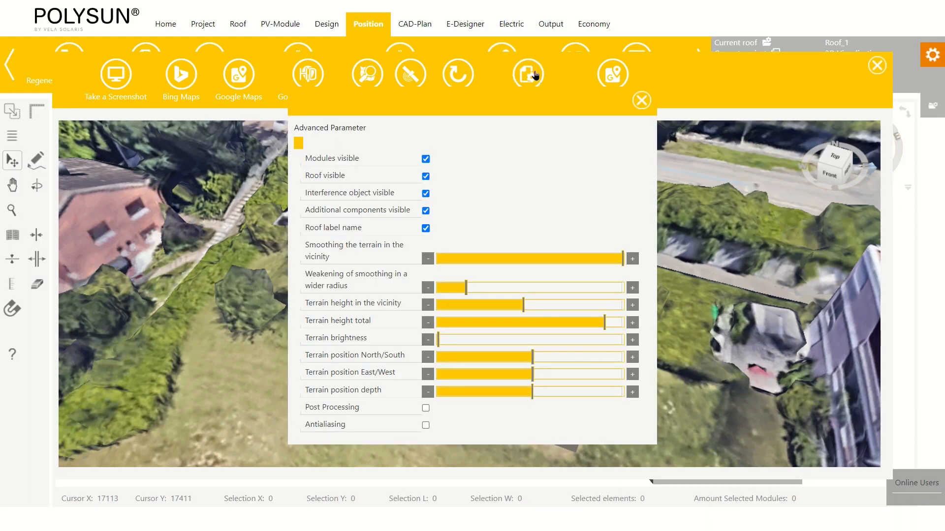
{"action": "left_click_drag", "start_coordinate": [524, 106], "coordinate": [299, 102]}
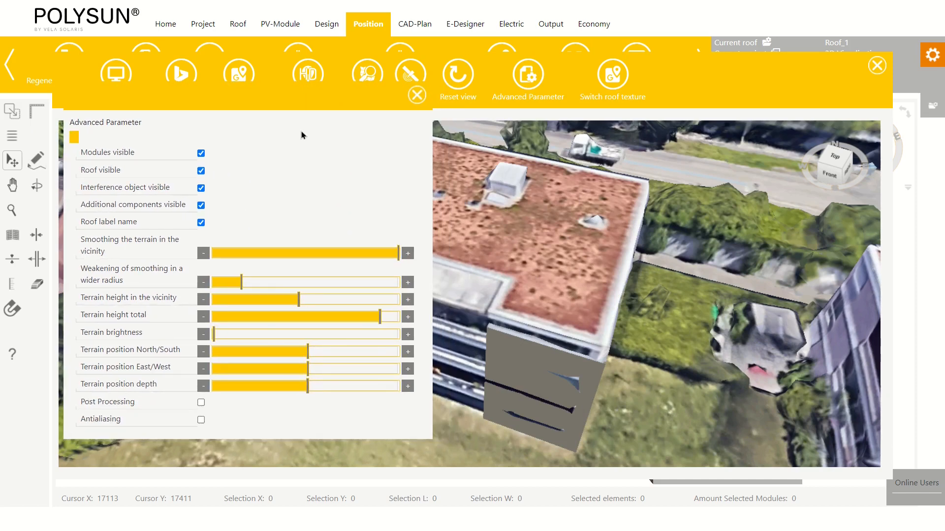
{"action": "left_click_drag", "start_coordinate": [308, 392], "coordinate": [305, 392]}
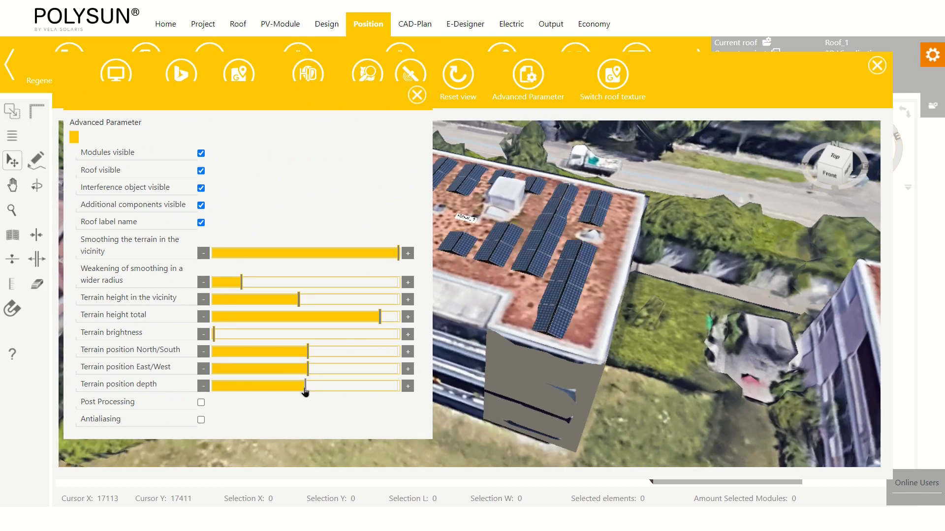
{"action": "left_click_drag", "start_coordinate": [306, 391], "coordinate": [305, 392]}
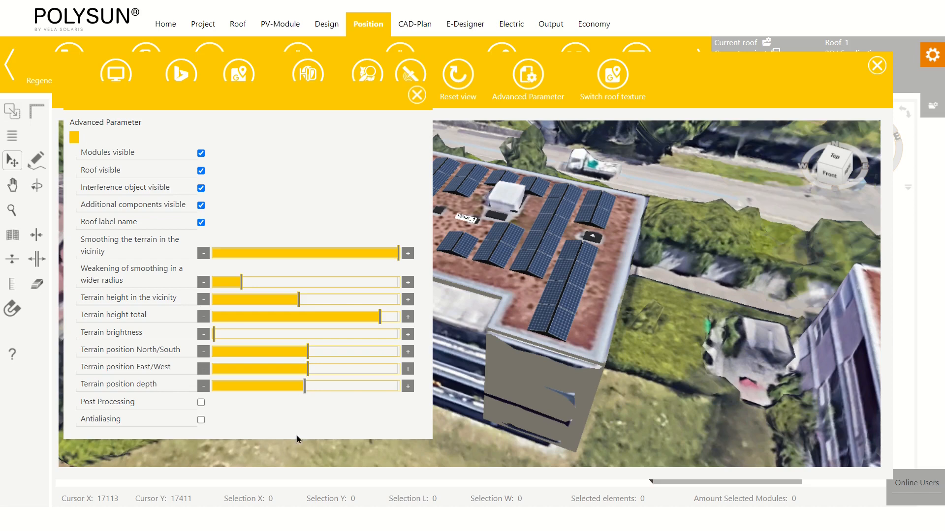
Step: Hide the modelled roof in the 3D view and close the advanced parameters
{"action": "left_click", "coordinate": [201, 170]}
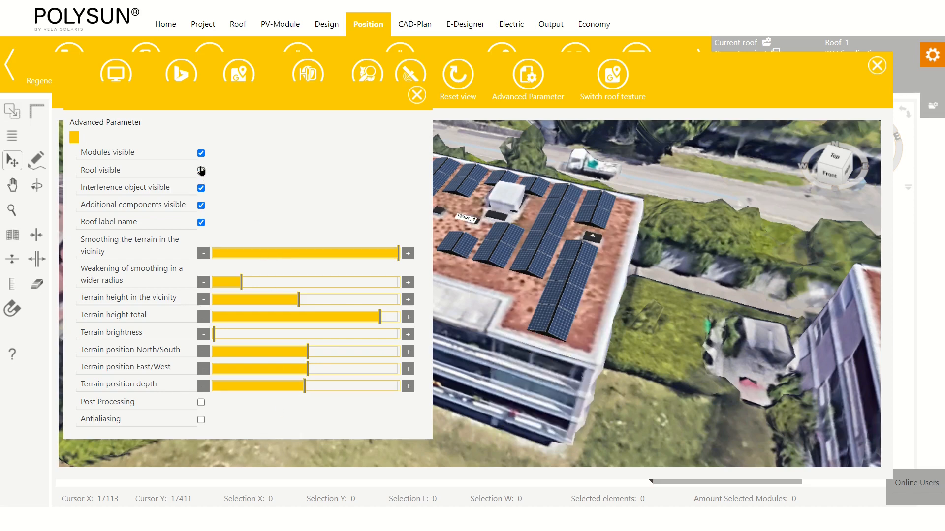
{"action": "left_click_drag", "start_coordinate": [235, 100], "coordinate": [436, 113]}
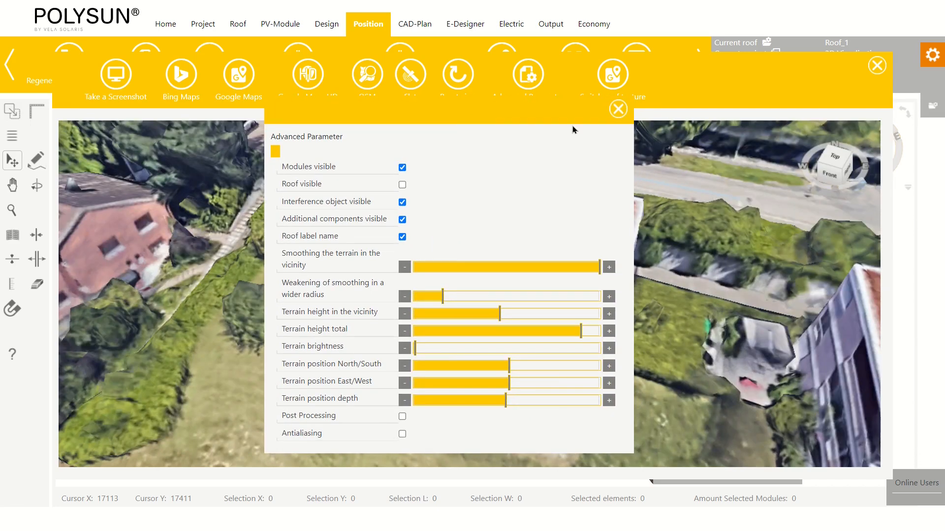
{"action": "left_click", "coordinate": [619, 111]}
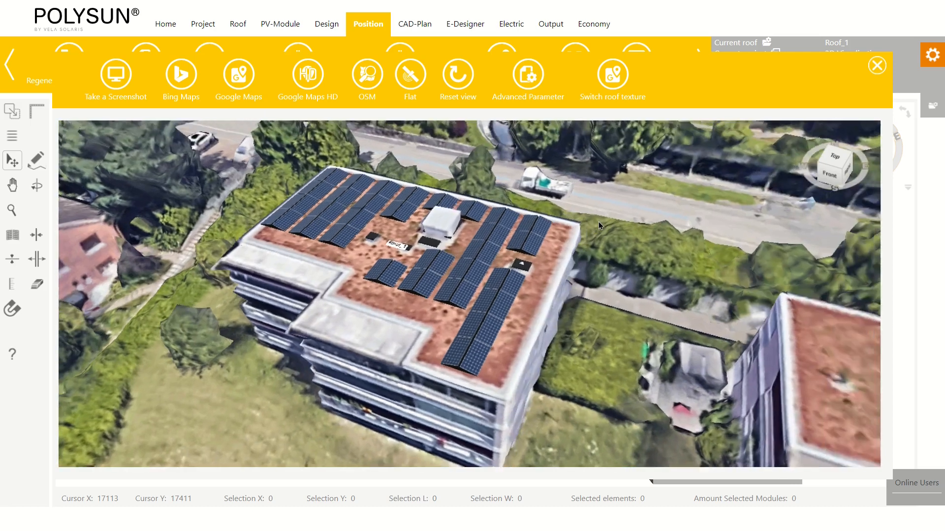